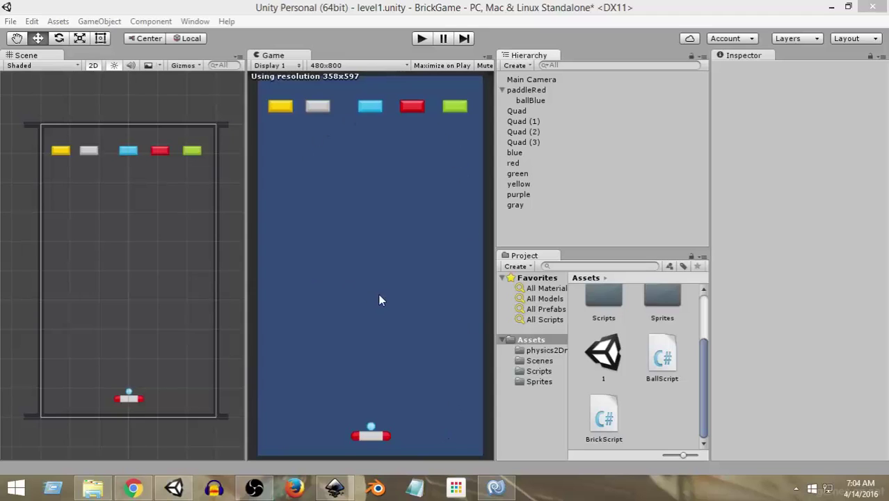
Step: Switch from the Unity BrickGame level1 scene to the Chrome search results for Inkscape
left_click(143, 488)
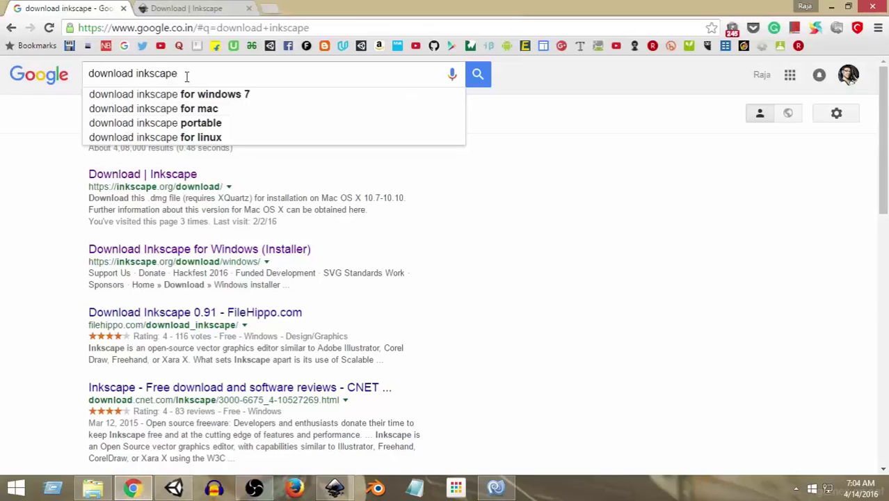
Step: View the 'Download | Inkscape' page in Chrome, then return to Inkscape's New document 1
left_click(162, 12)
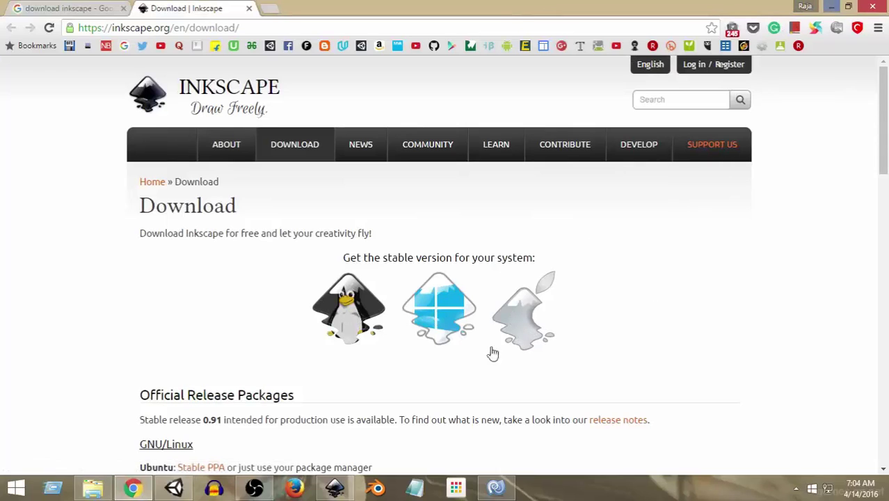
left_click(335, 487)
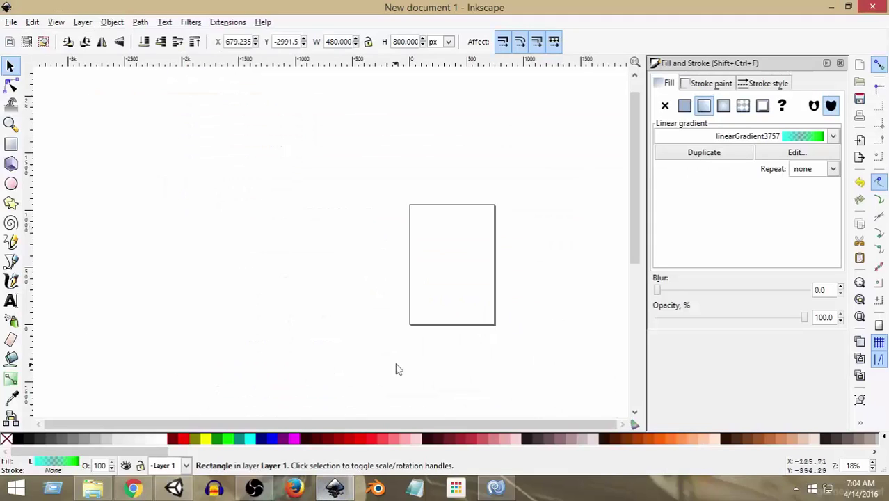
scroll(459, 337, "up", 2, "ctrl")
scroll(458, 342, "down", 1, "ctrl")
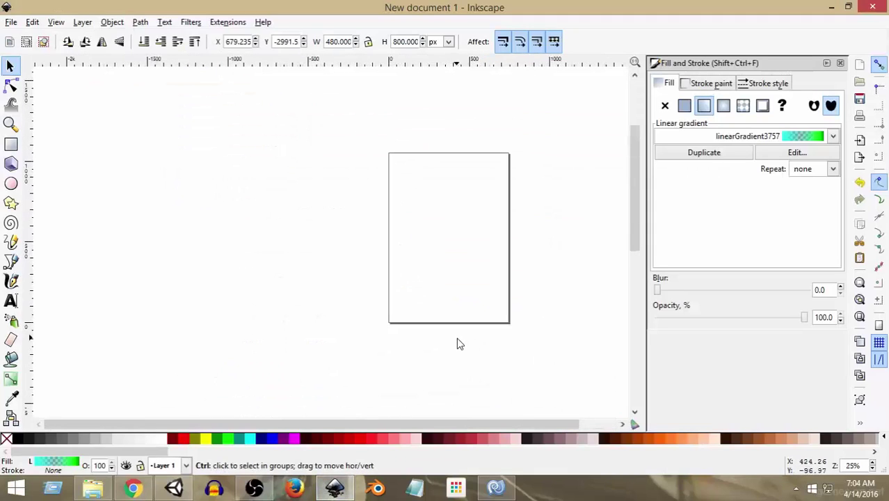
scroll(637, 219, "up", 1)
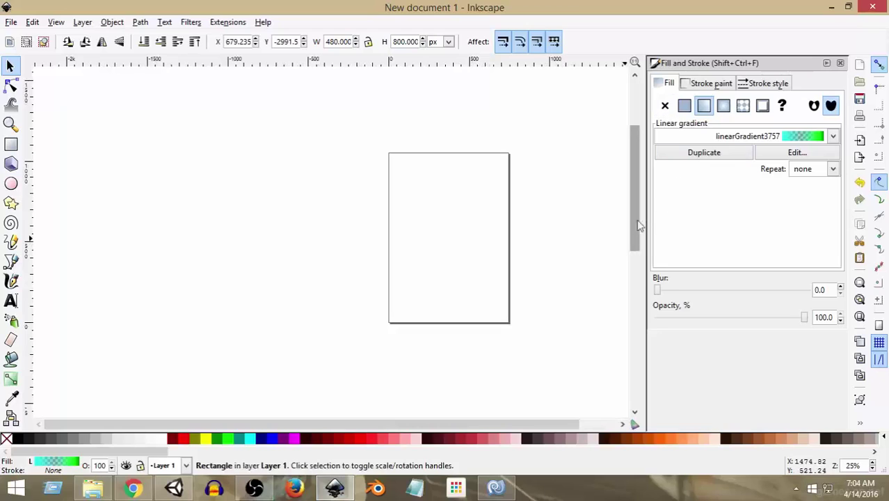
scroll(484, 282, "up", 1, "ctrl")
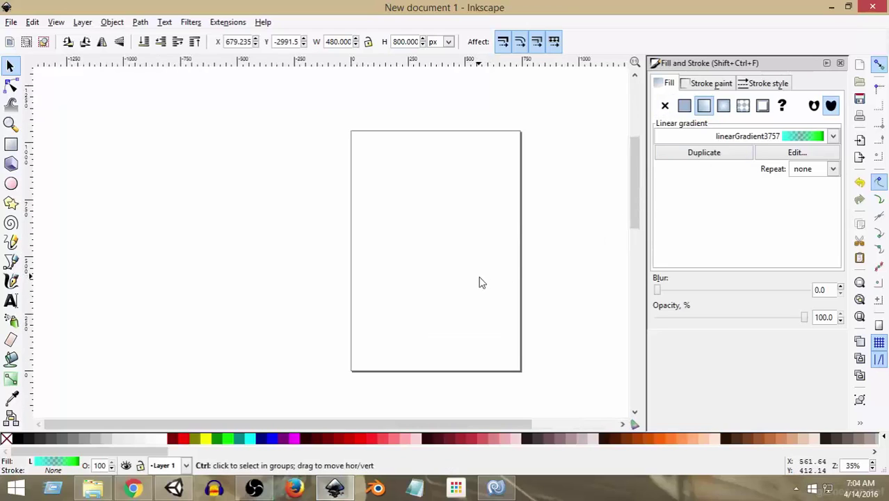
scroll(635, 215, "up", 1)
scroll(635, 232, "down", 2)
left_click_drag(634, 231, 634, 224)
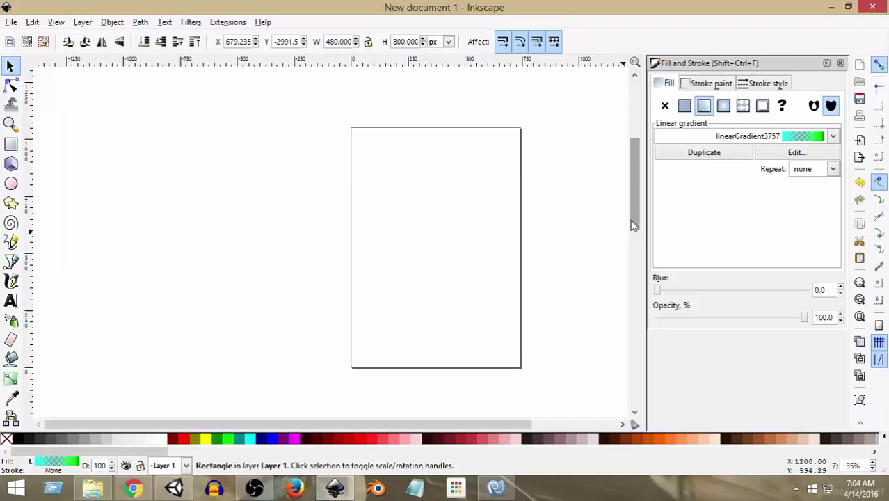
left_click(11, 144)
Step: Draw a tall rectangle left of the page, fill it black, and nudge it slightly right and down
left_click_drag(110, 126, 212, 314)
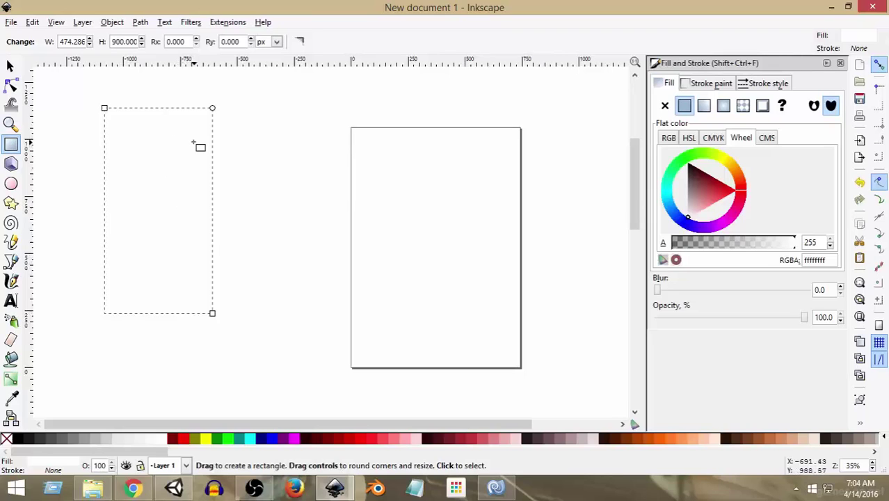
left_click(18, 438)
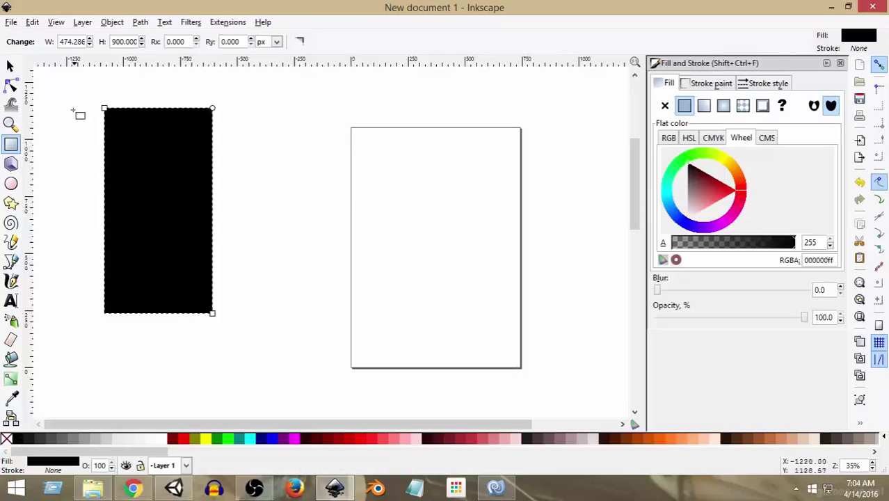
left_click(10, 66)
left_click_drag(167, 175, 214, 215)
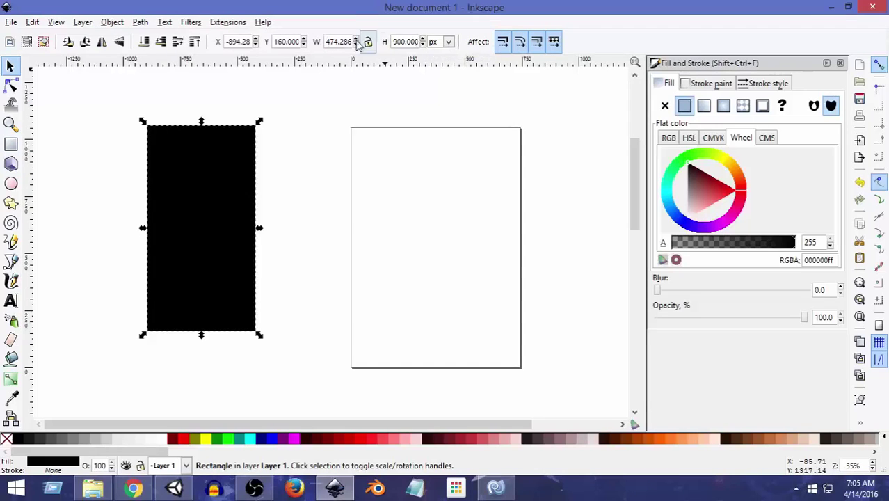
Step: Set the rectangle's width to 480 px and compare it with Unity's 480x800 game view
left_click_drag(329, 42, 351, 42)
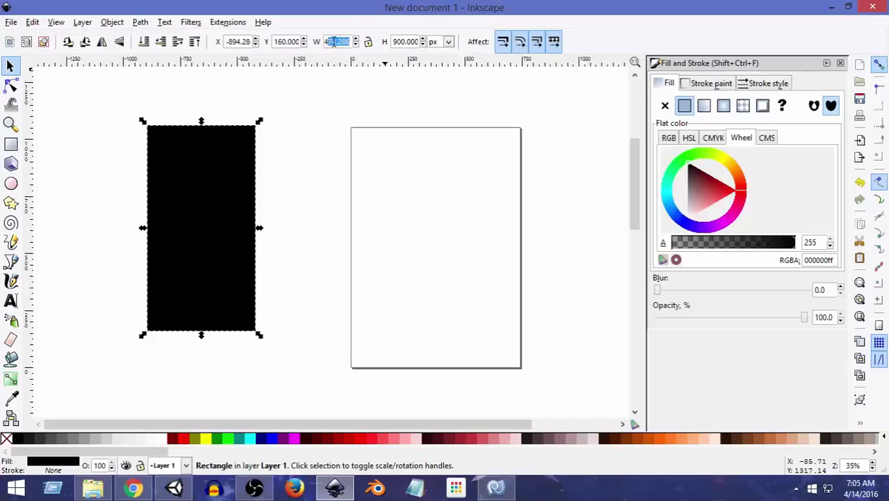
type("480")
key("Return")
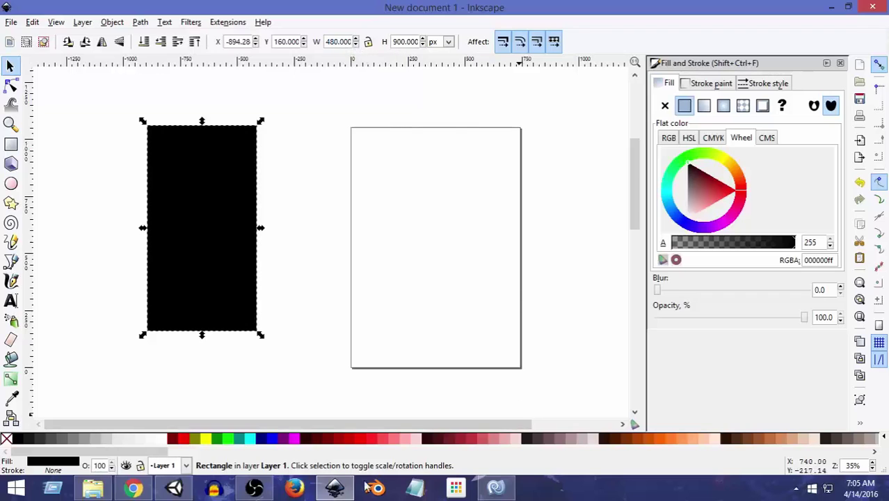
left_click(174, 488)
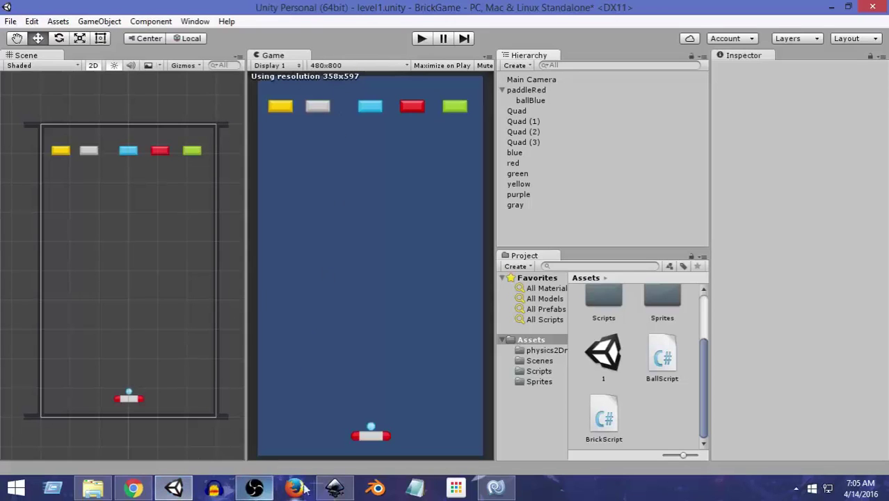
left_click(333, 489)
Step: Set the rectangle's height to 800 px, then fill it with the Aqua swatch
double_click(398, 43)
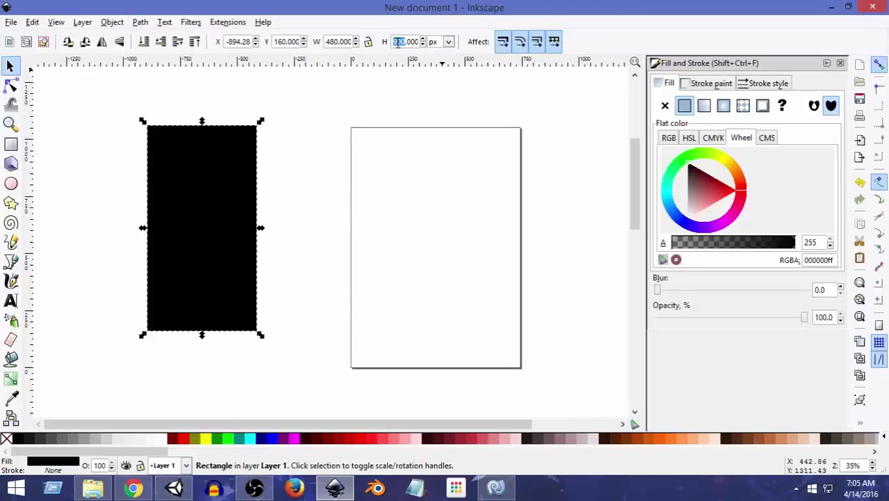
type("800")
key("Return")
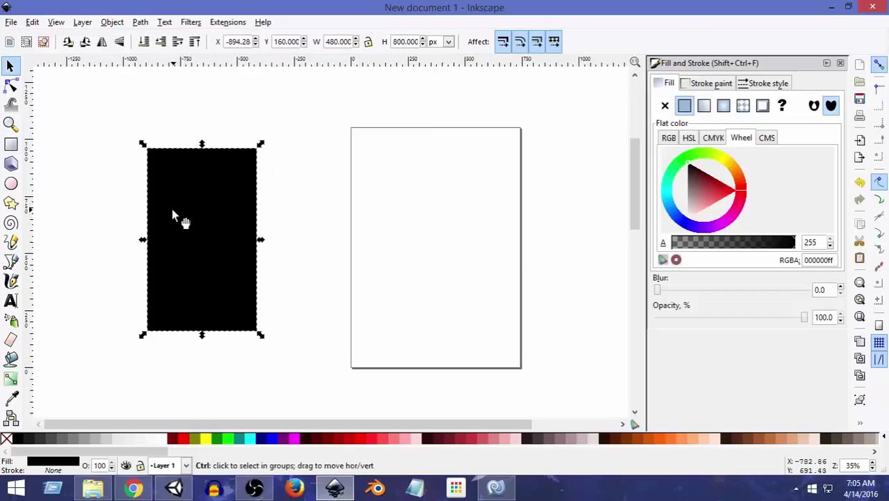
scroll(171, 209, "up", 2, "ctrl")
scroll(172, 209, "down", 1, "ctrl")
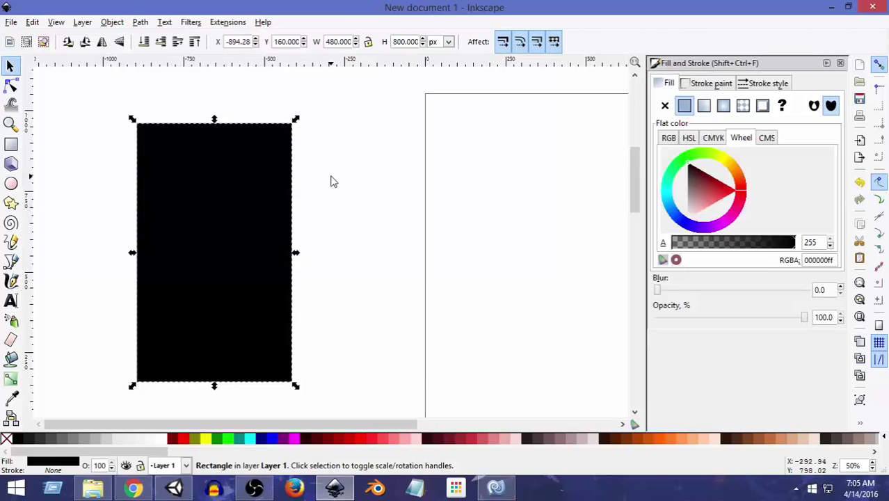
left_click(252, 442)
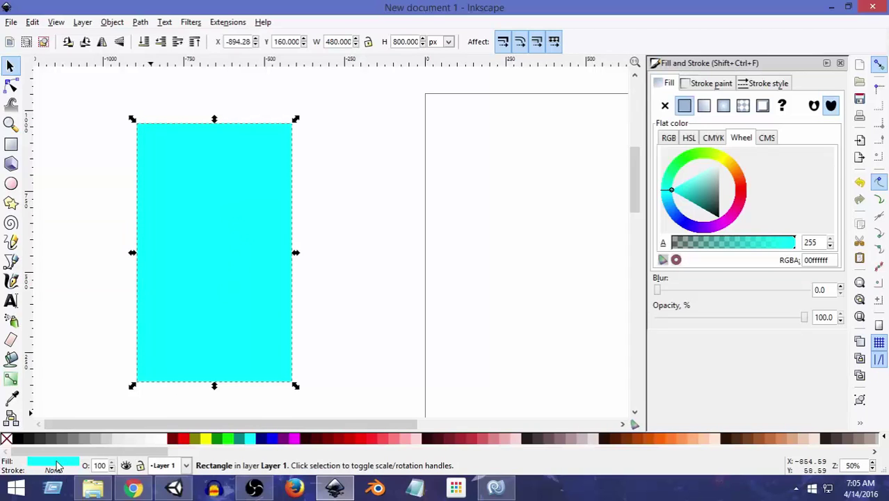
Step: Fine-tune the rectangle's fill with the RGB sliders and Wheel to flat cyan 01ffffff
left_click(840, 64)
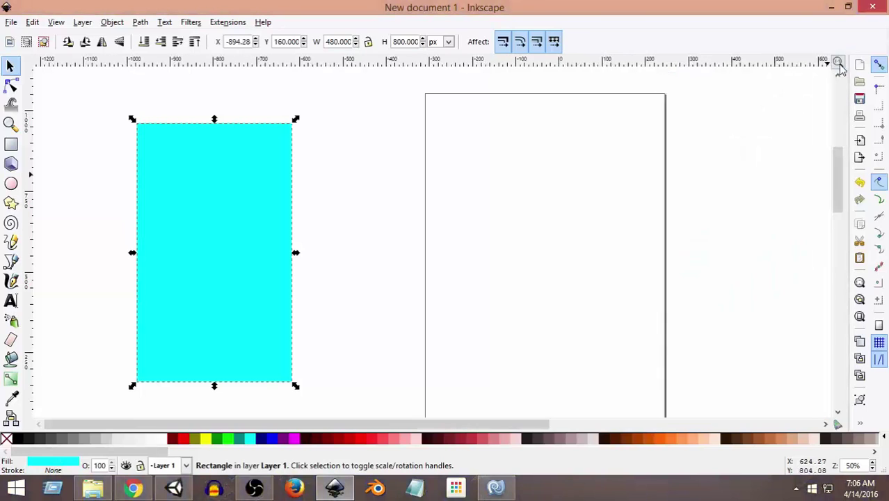
left_click(73, 461)
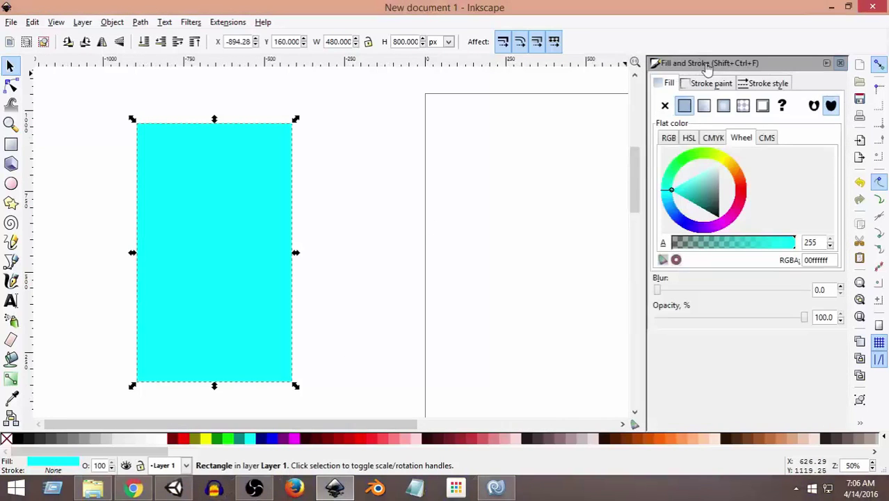
left_click(668, 137)
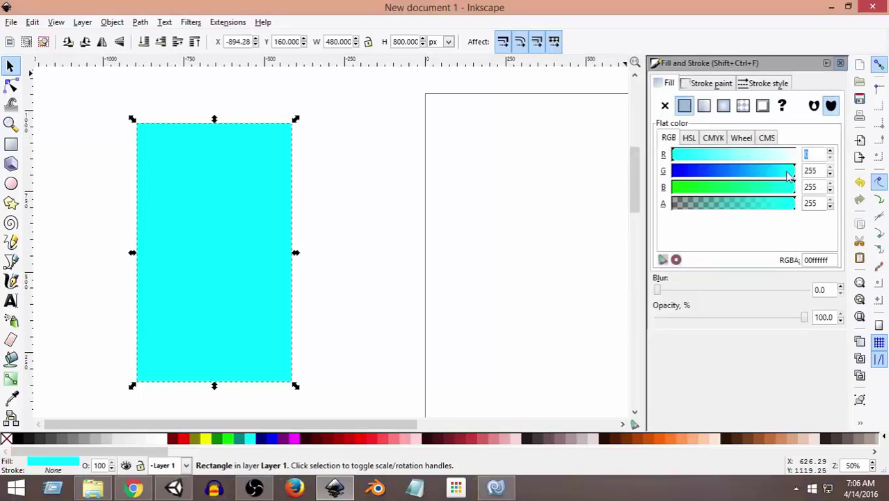
mouse_move(796, 179)
left_mouse_down()
mouse_move(734, 191)
mouse_move(801, 184)
left_mouse_up()
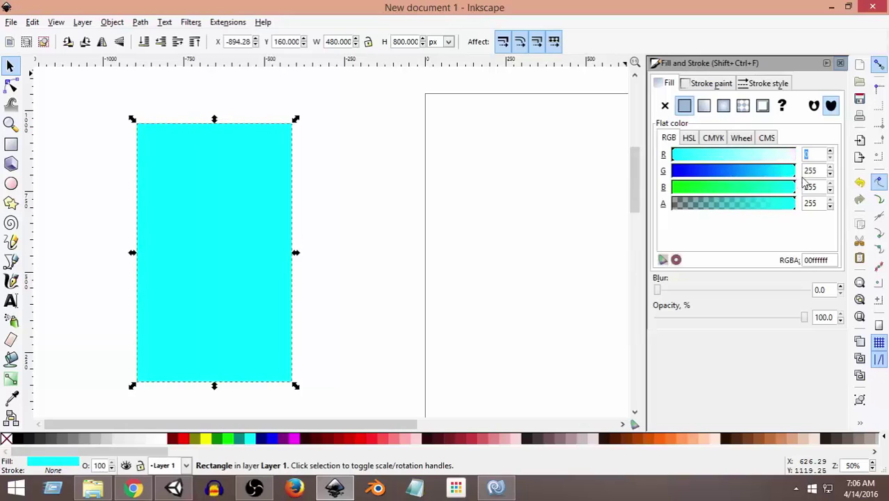
left_click(741, 139)
mouse_move(673, 197)
left_mouse_down()
mouse_move(669, 183)
mouse_move(693, 200)
mouse_move(678, 211)
mouse_move(667, 196)
left_mouse_up()
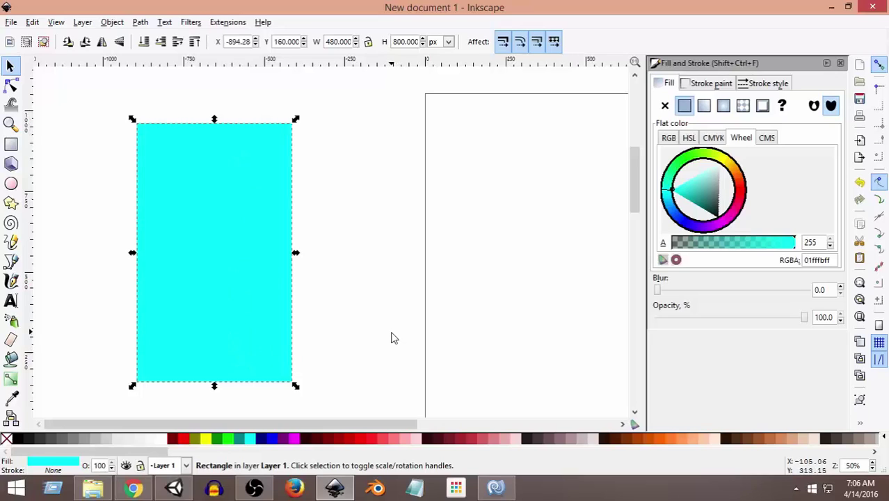
left_click(10, 380)
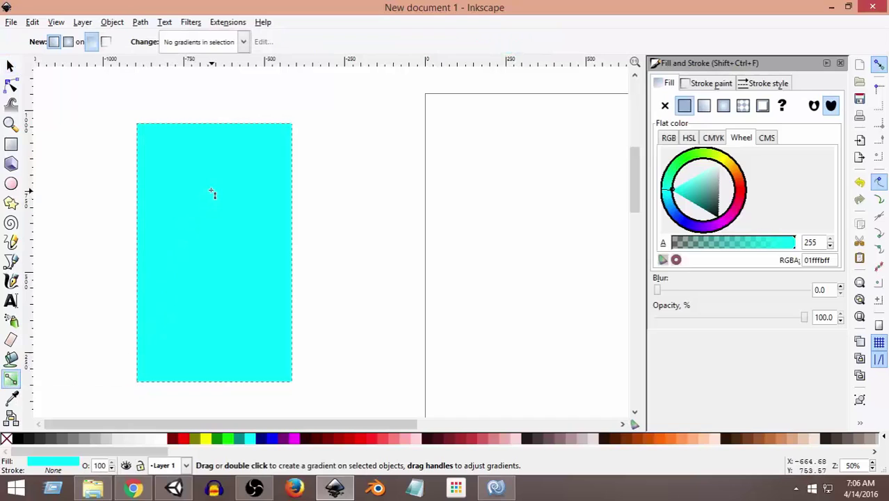
Step: Apply a vertical cyan-to-transparent gradient, lower its end, and add a middle stop moved upward
left_click_drag(211, 191, 208, 343)
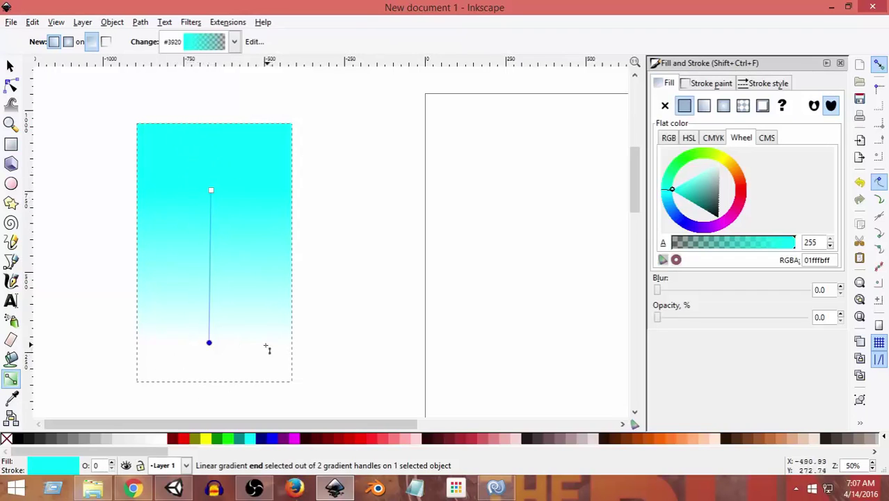
left_click_drag(211, 346, 217, 372)
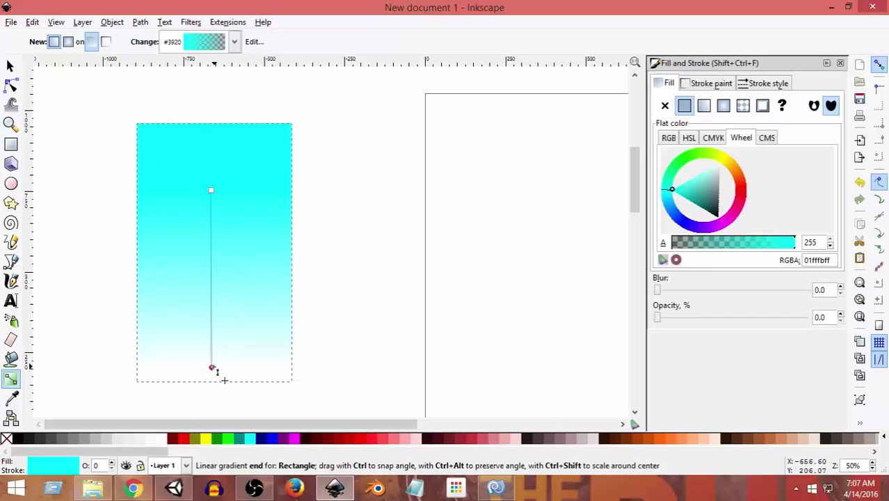
left_click(212, 368)
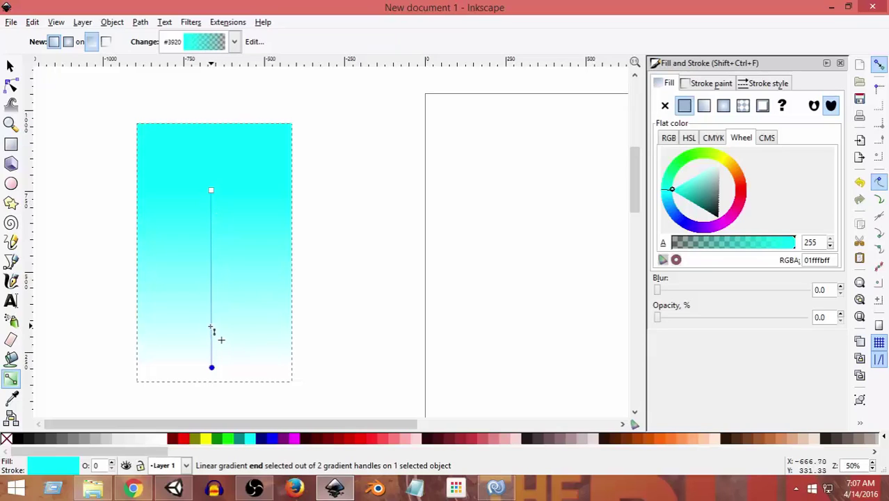
double_click(211, 327)
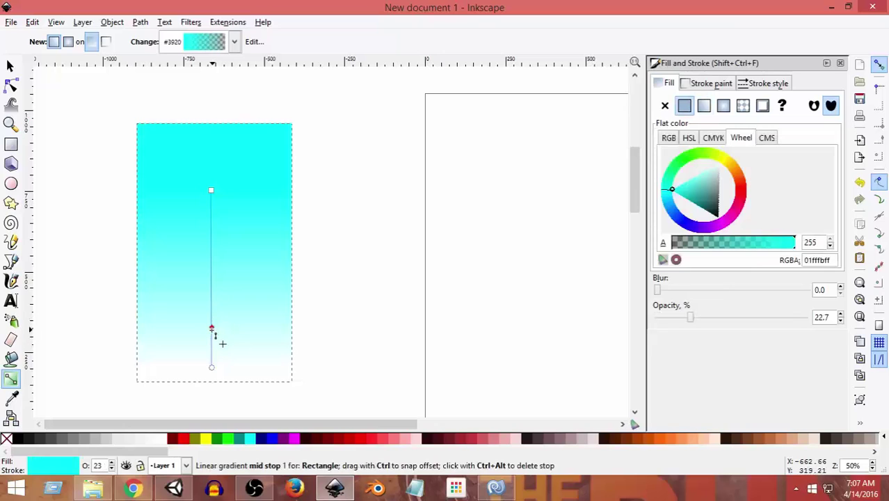
left_click_drag(212, 328, 211, 259)
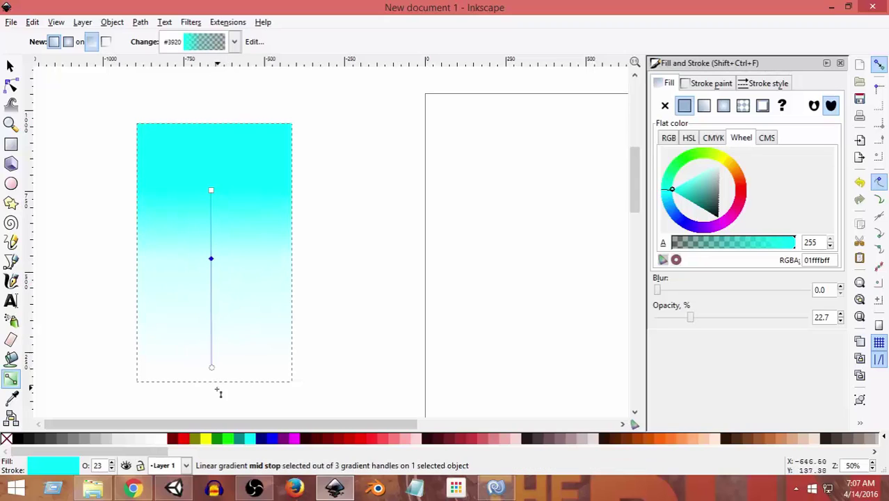
left_click(212, 369)
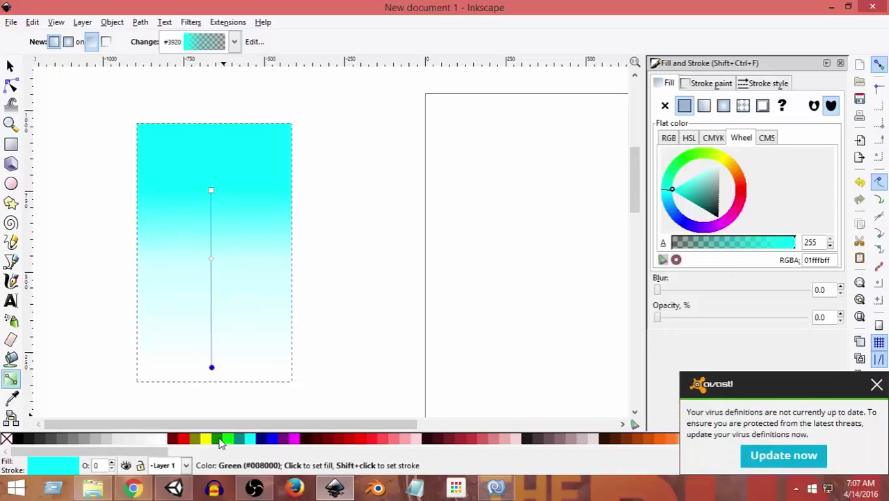
Step: Make the gradient's end stop dark green (008000) and add a lime (00ff00) stop above it
left_click(218, 440)
left_click(874, 386)
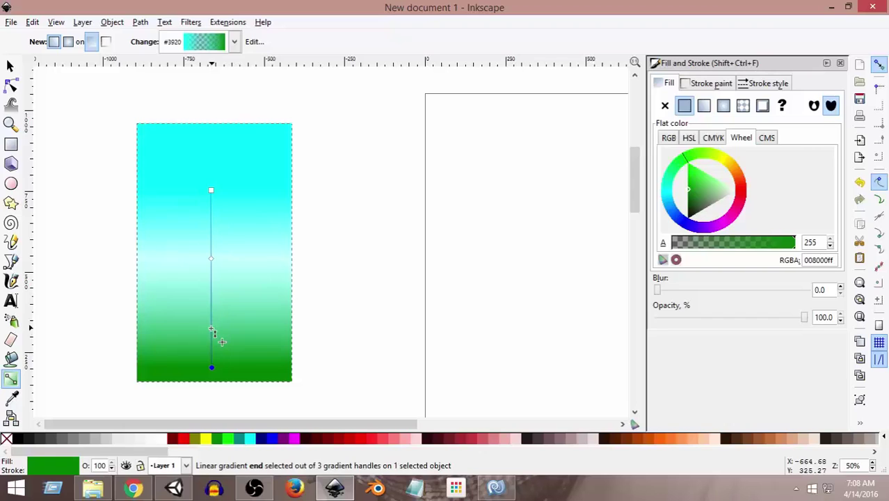
double_click(211, 330)
mouse_move(212, 327)
left_mouse_down()
mouse_move(212, 352)
mouse_move(209, 338)
left_mouse_up()
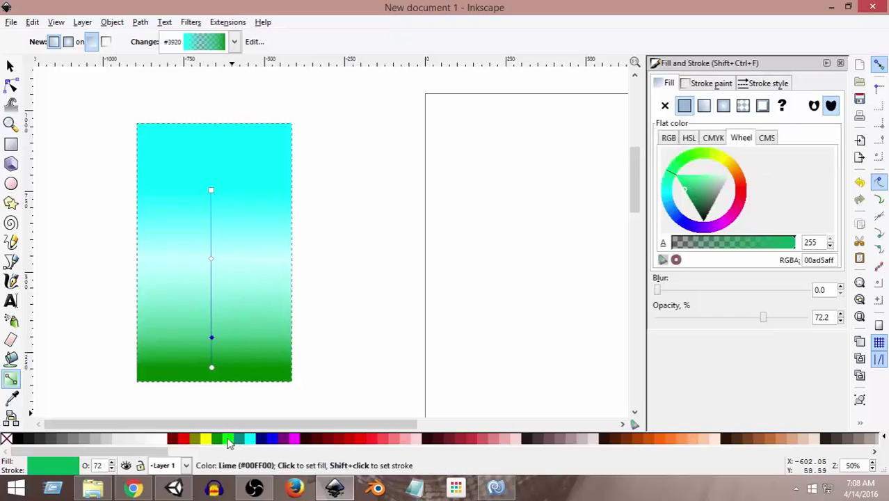
left_click(229, 443)
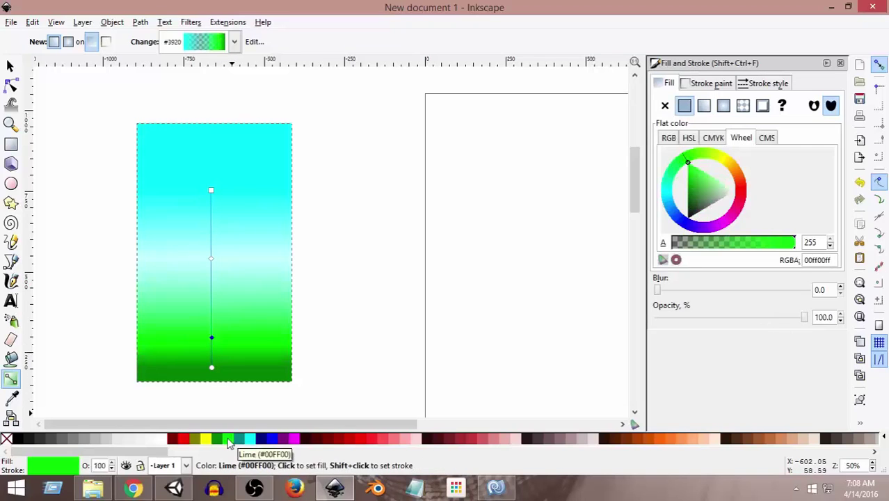
Step: Reposition the lime and dark green stops near the bottom, then deselect to view the gradient
mouse_move(213, 342)
left_mouse_down()
mouse_move(223, 363)
mouse_move(212, 329)
left_mouse_up()
mouse_move(212, 366)
left_mouse_down()
mouse_move(213, 351)
mouse_move(212, 361)
left_mouse_up()
left_click(212, 362)
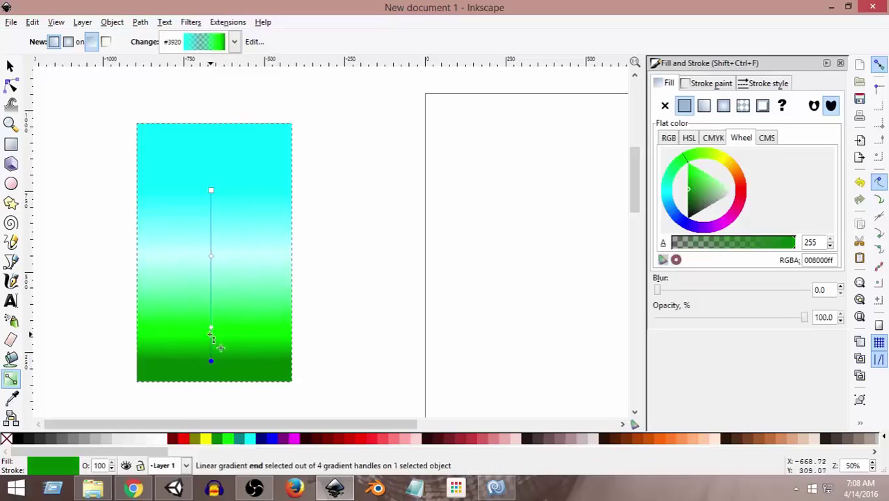
mouse_move(211, 327)
left_mouse_down()
mouse_move(212, 279)
mouse_move(211, 354)
mouse_move(211, 339)
left_mouse_up()
left_click(211, 341)
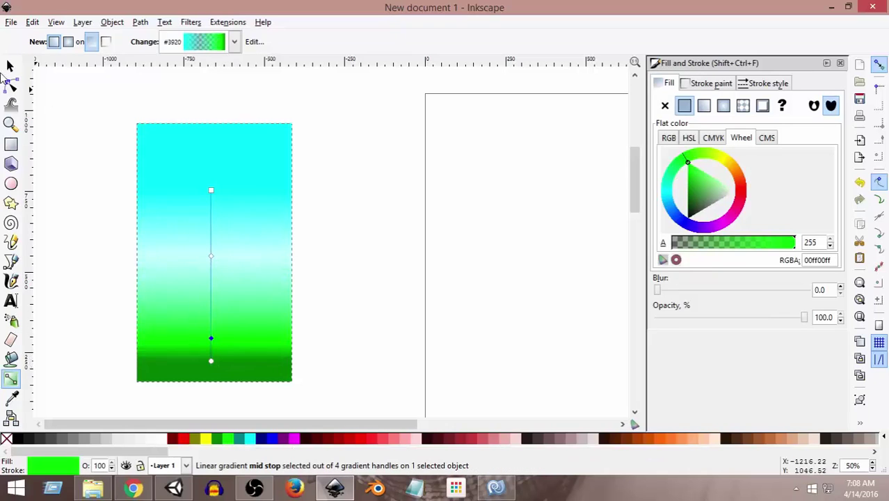
left_click(10, 66)
left_click(338, 253)
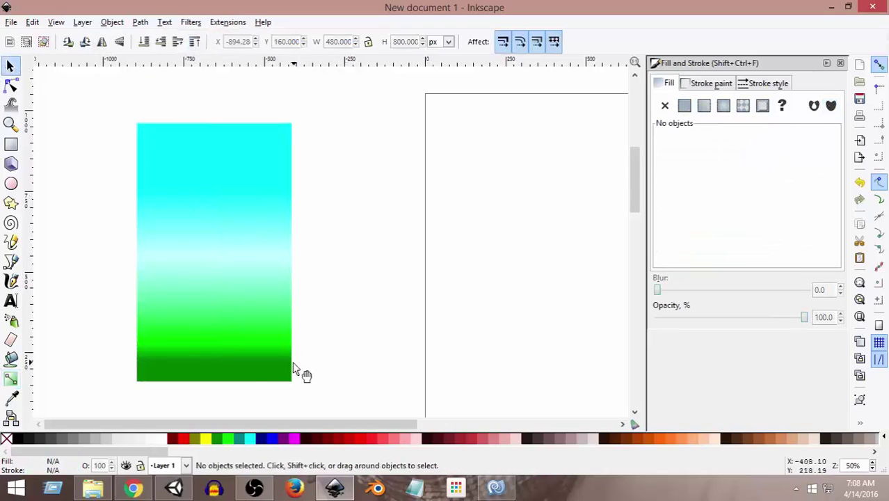
Step: Add another gradient stop and lower the middle stops to extend the lime band
left_click(10, 379)
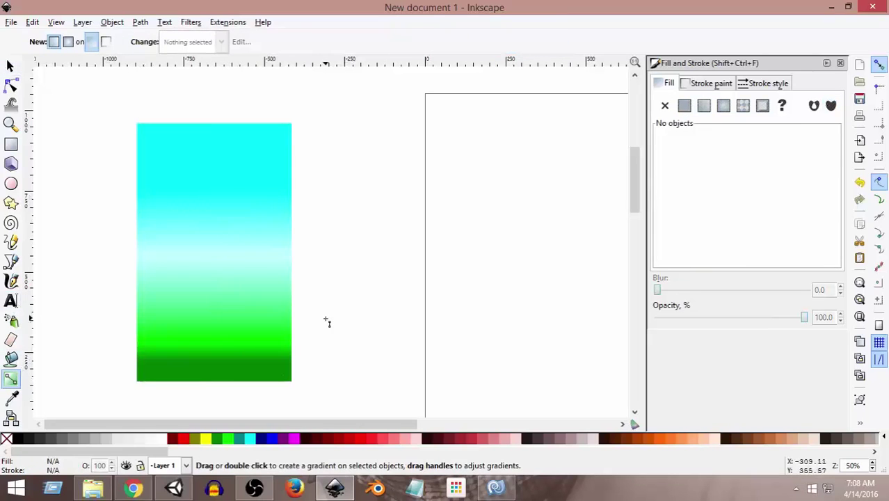
left_click(219, 365)
mouse_move(216, 353)
left_mouse_down()
mouse_move(212, 400)
mouse_move(212, 352)
left_mouse_up()
double_click(211, 358)
left_click(211, 352)
mouse_move(211, 260)
left_mouse_down()
mouse_move(212, 338)
mouse_move(211, 257)
left_mouse_up()
Step: Deselect and reselect the rectangle to check the cyan-white-lime-dark green gradient
left_click(211, 261)
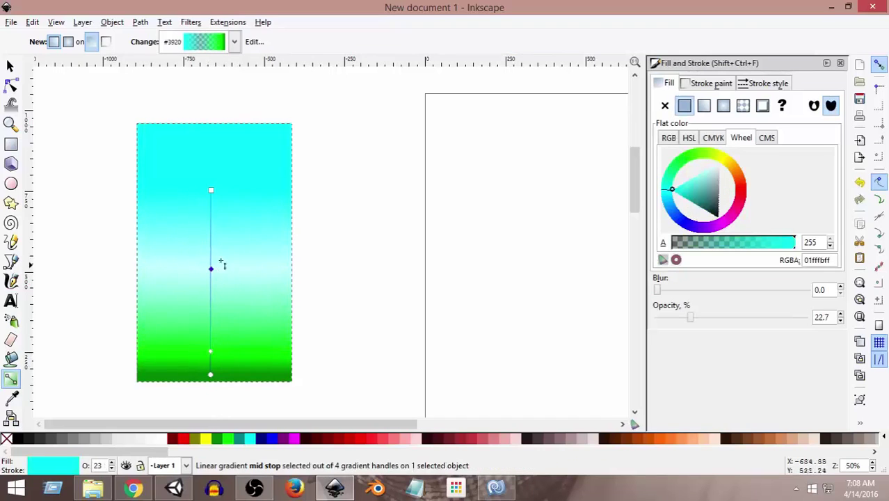
left_click(10, 65)
left_click(393, 231)
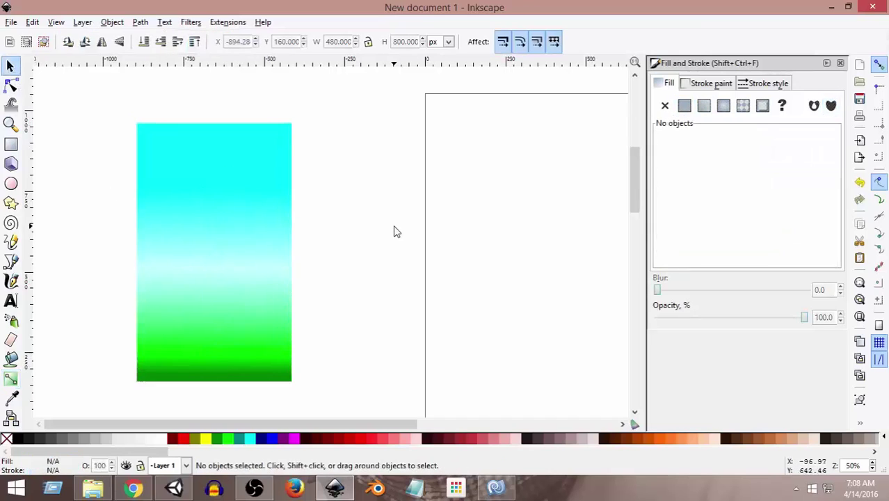
left_click(287, 285)
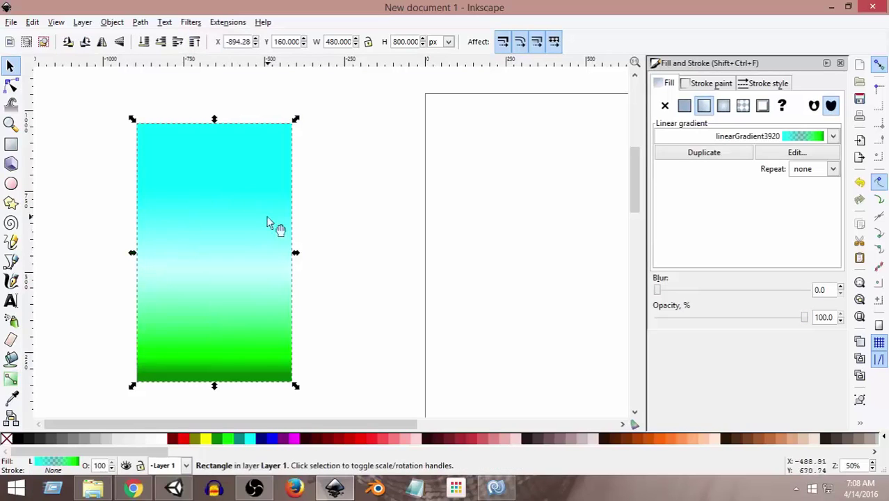
left_click(347, 223)
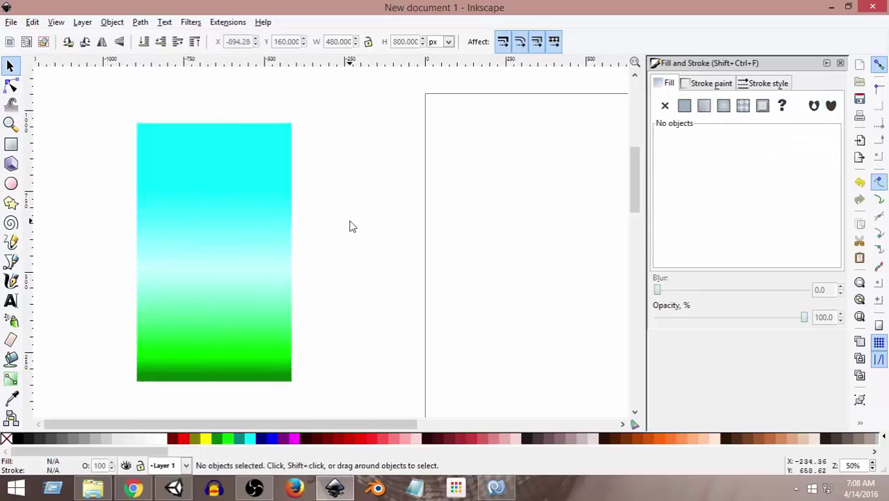
Step: Draw a small 42.438 × 38.375 px circle in the rectangle's upper cyan sky
left_click(11, 185)
left_click_drag(170, 198, 184, 208)
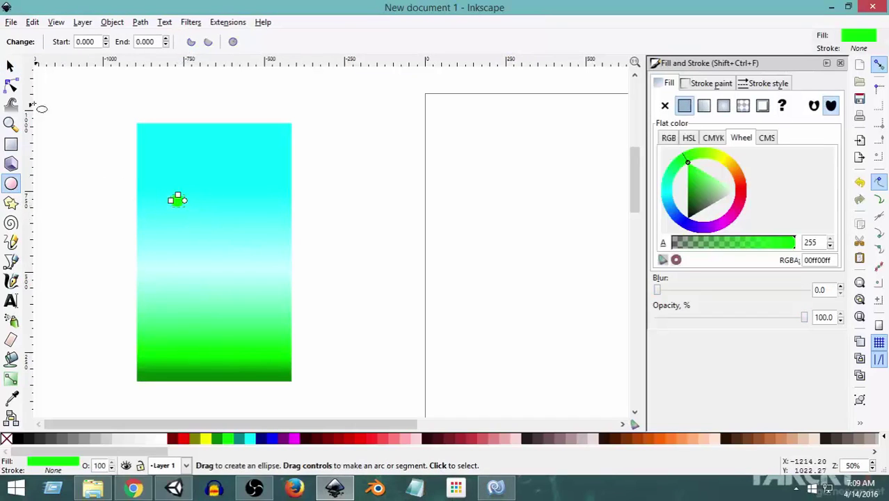
left_click(11, 66)
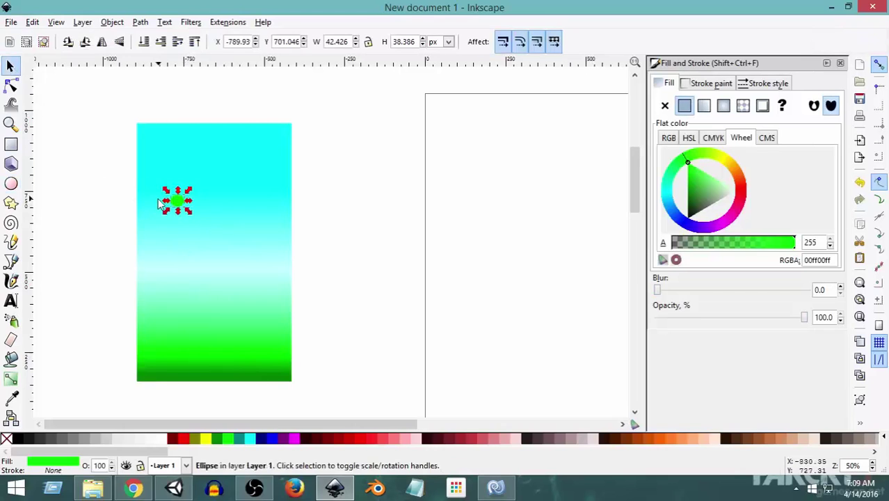
scroll(160, 203, "up", 7, "ctrl")
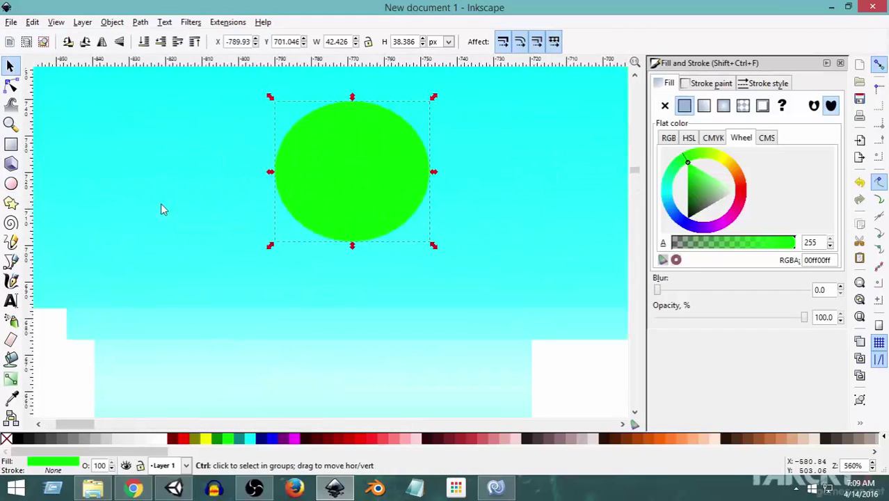
scroll(161, 203, "down", 5, "ctrl")
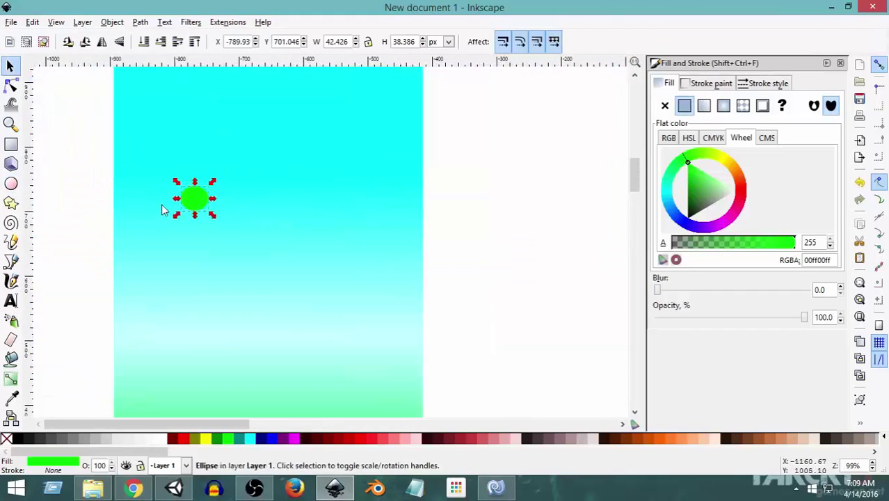
Step: Convert the circle to a path with Shift+Ctrl+C and fill it white
key("ctrl")
key("ctrl+shift+c")
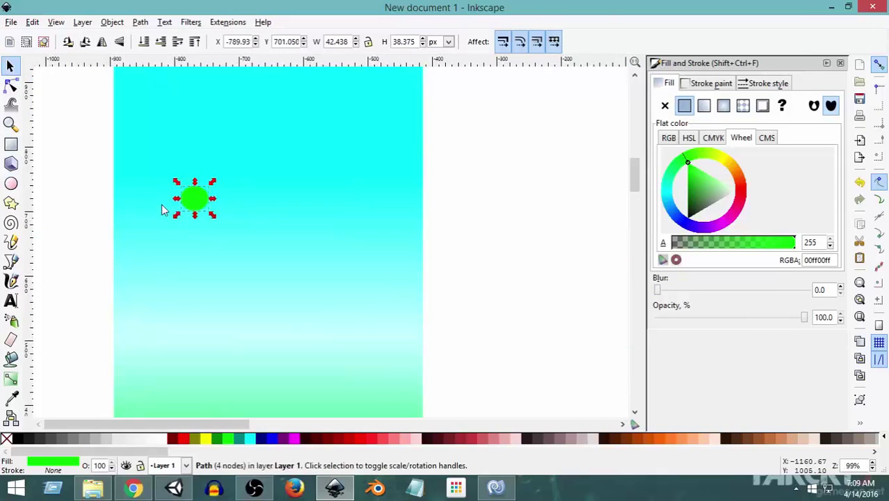
key("plus")
key("minus")
key("minus")
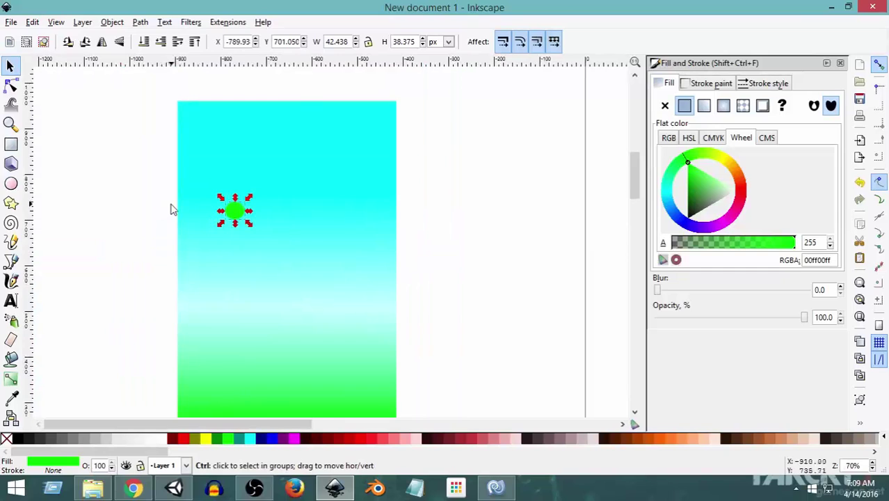
scroll(181, 204, "up", 2)
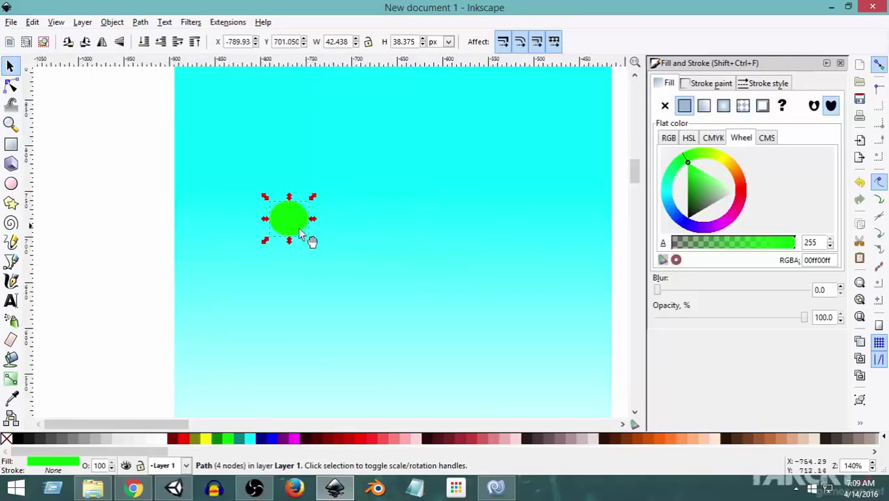
left_click(161, 439)
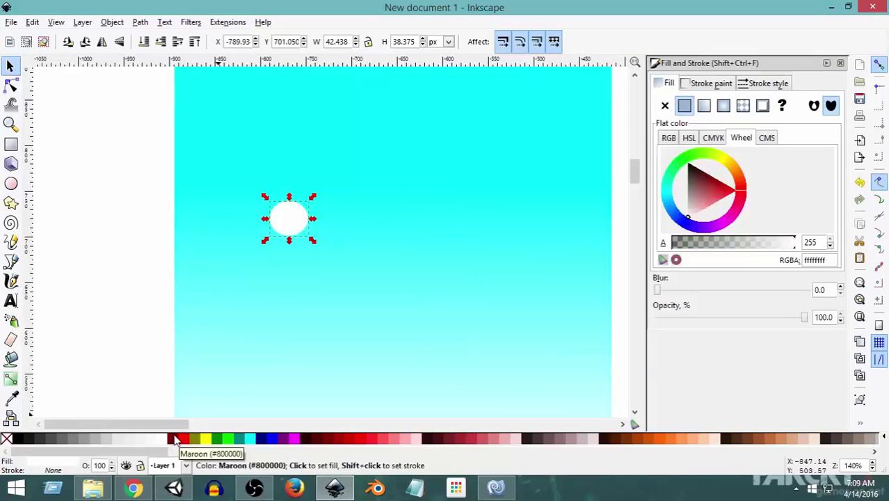
Step: Duplicate the white circle four times and arrange the overlapping copies into a small cloud
right_click(292, 230)
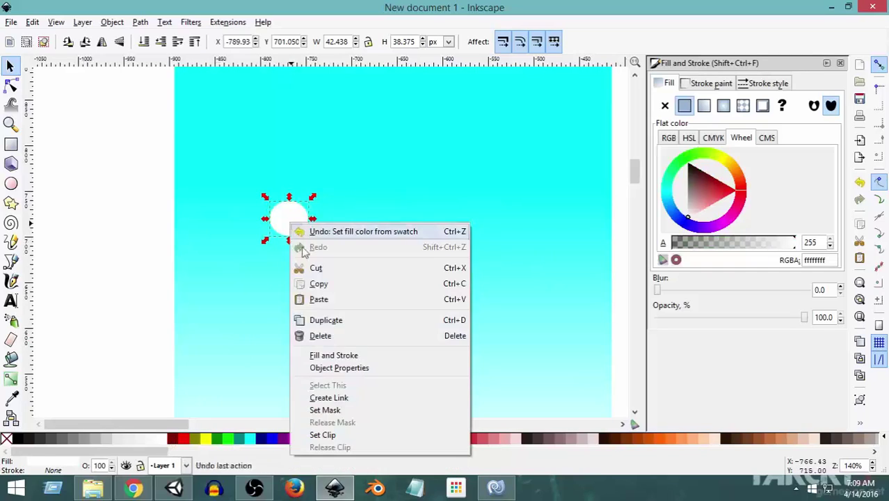
left_click(327, 320)
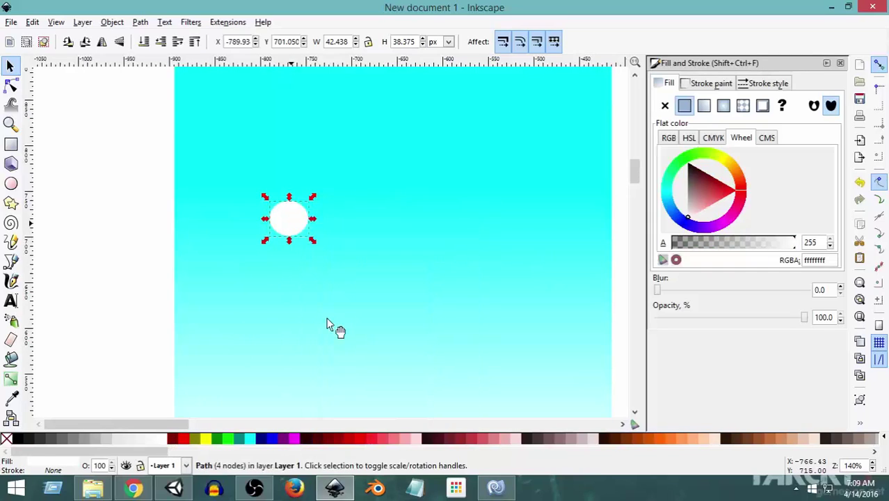
left_click_drag(298, 224, 311, 243)
right_click(328, 234)
left_click(362, 336)
right_click(264, 234)
left_click(301, 328)
right_click(279, 233)
left_click(314, 329)
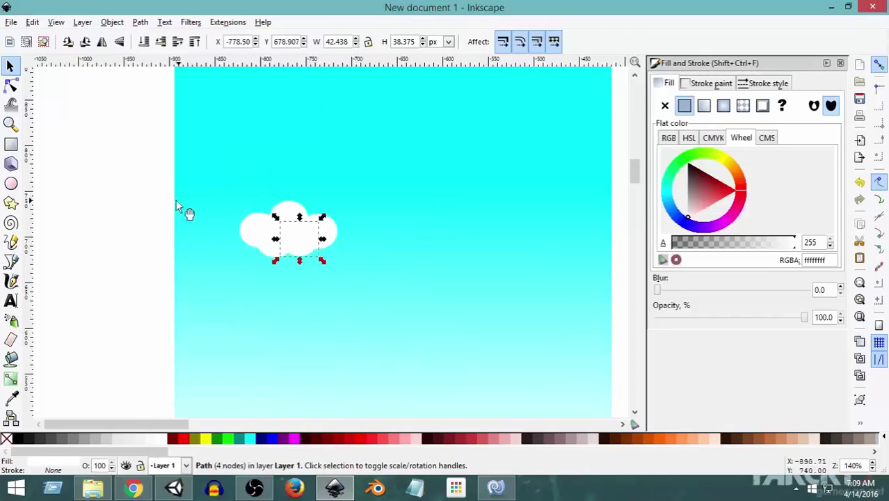
left_click(144, 199)
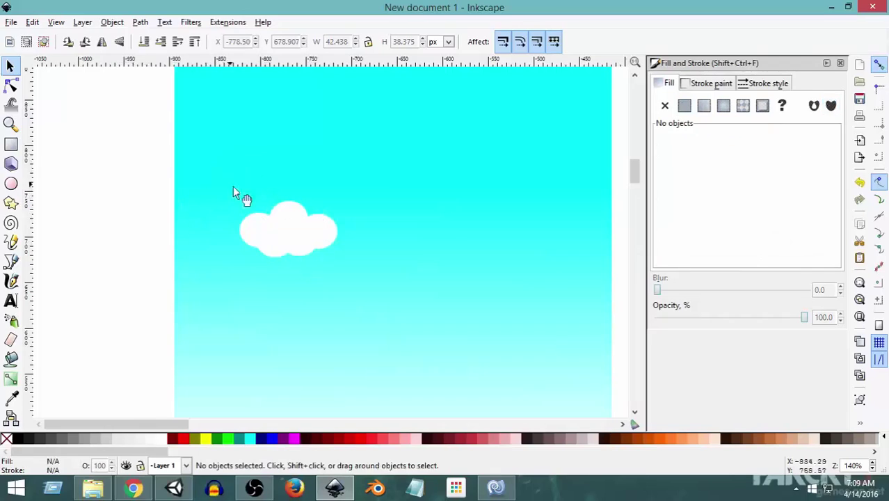
Step: Select the five overlapping cloud circles and union them into one 13-node cloud path
mouse_move(174, 179)
left_mouse_down()
mouse_move(308, 174)
mouse_move(367, 203)
mouse_move(394, 292)
left_mouse_up()
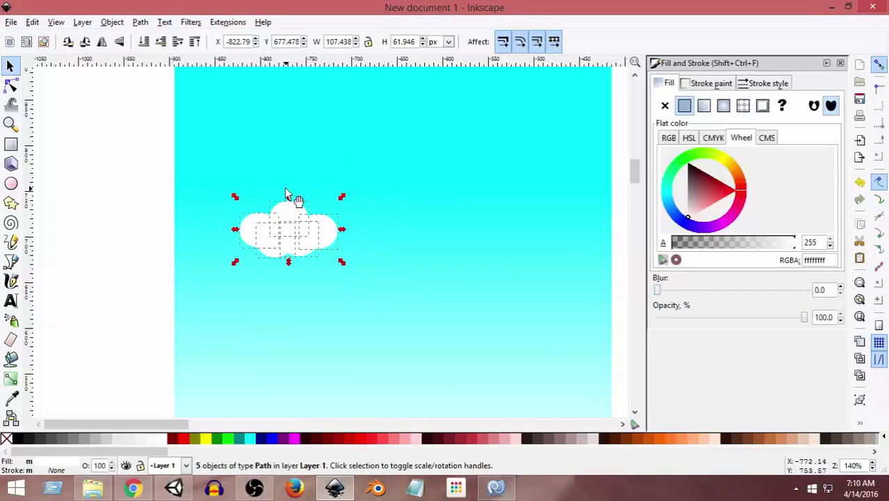
left_click(140, 22)
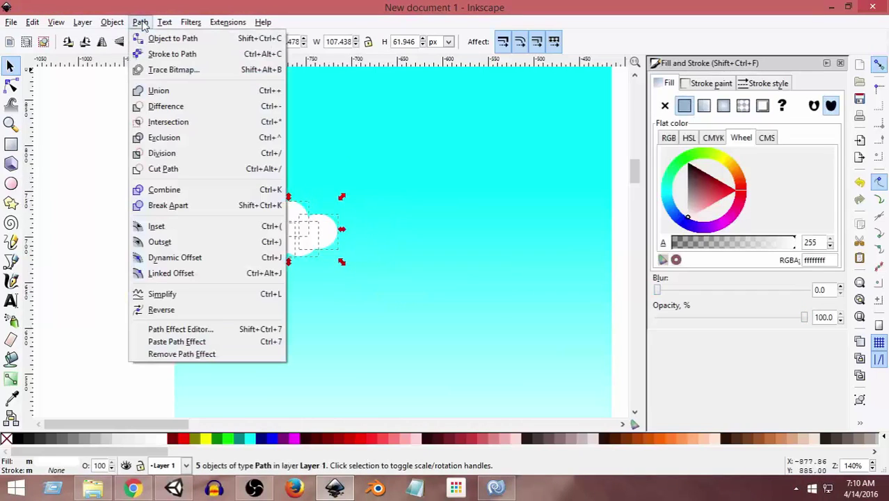
left_click(160, 92)
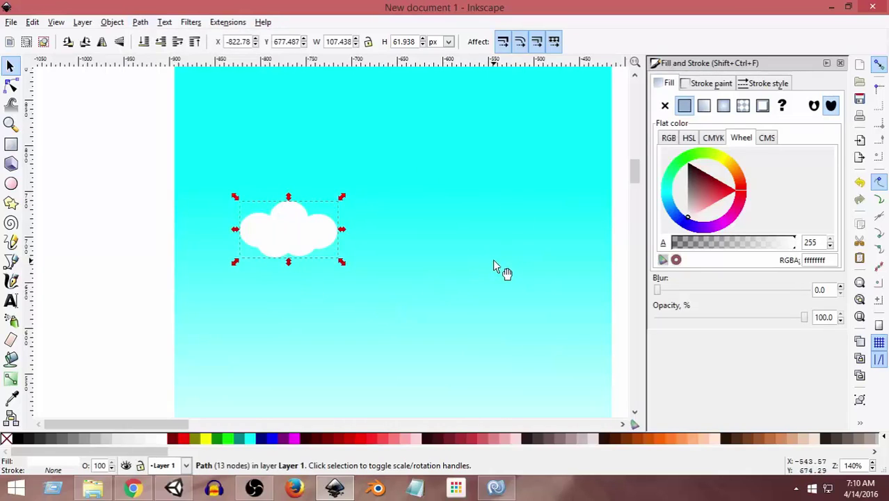
key("ctrl")
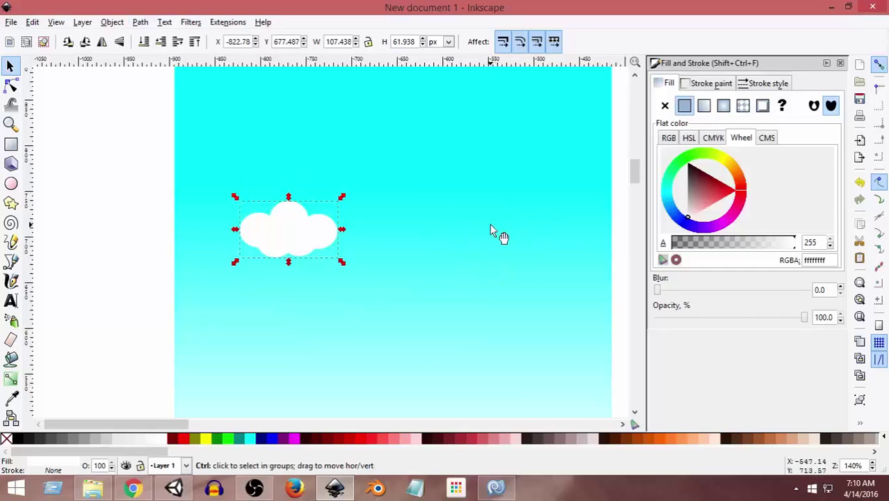
Step: Try blur values on the cloud from 3.9 up to 23.9, ending back at 13.9
scroll(488, 226, "down", 4)
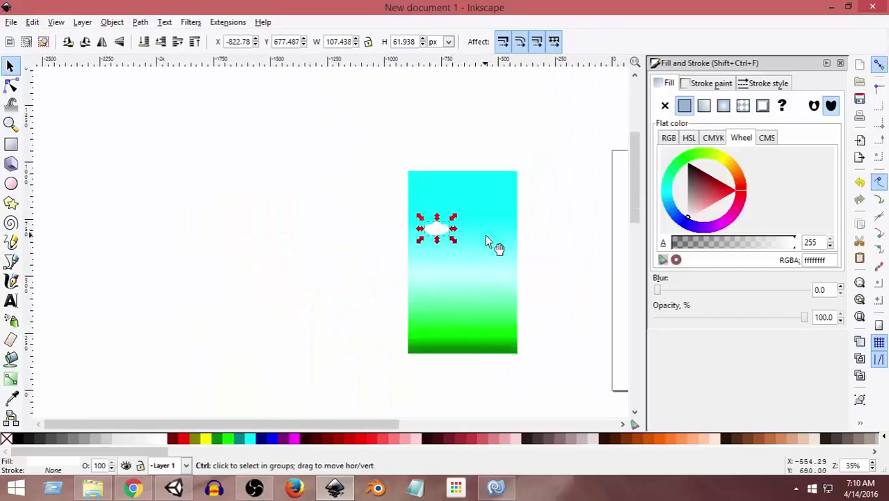
left_click_drag(397, 424, 438, 423)
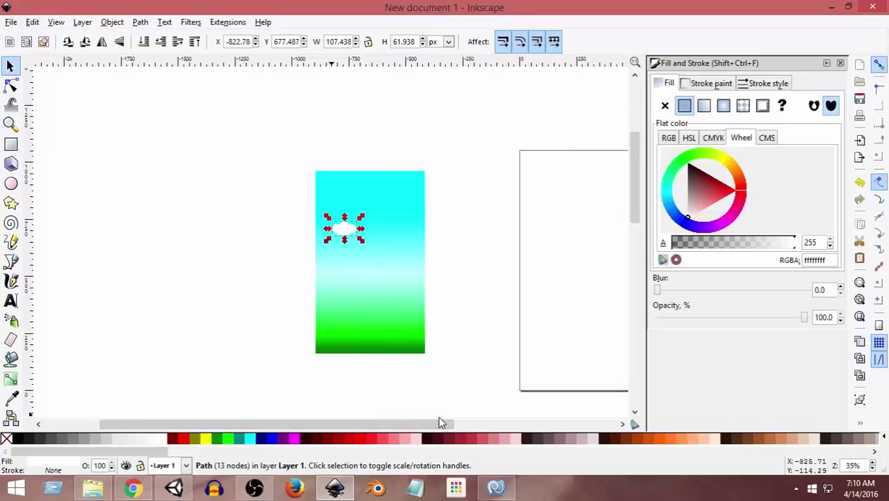
scroll(350, 234, "up", 2)
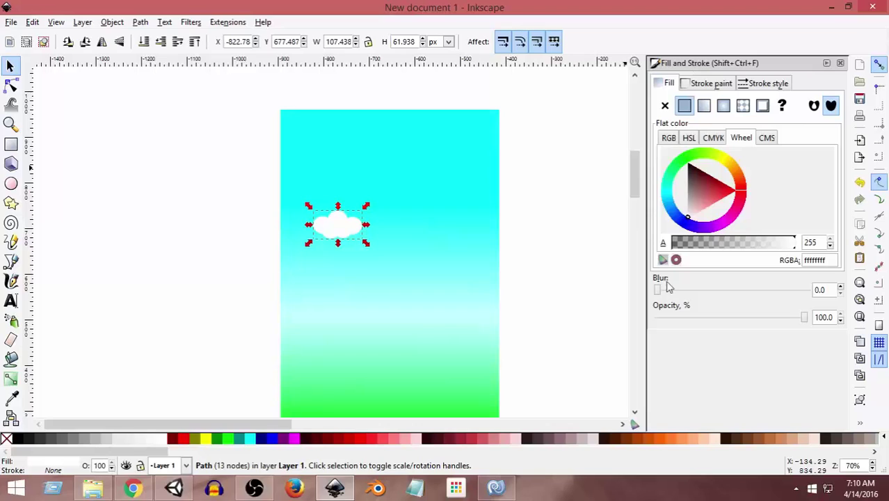
mouse_move(657, 294)
left_mouse_down()
mouse_move(690, 294)
mouse_move(668, 293)
left_mouse_up()
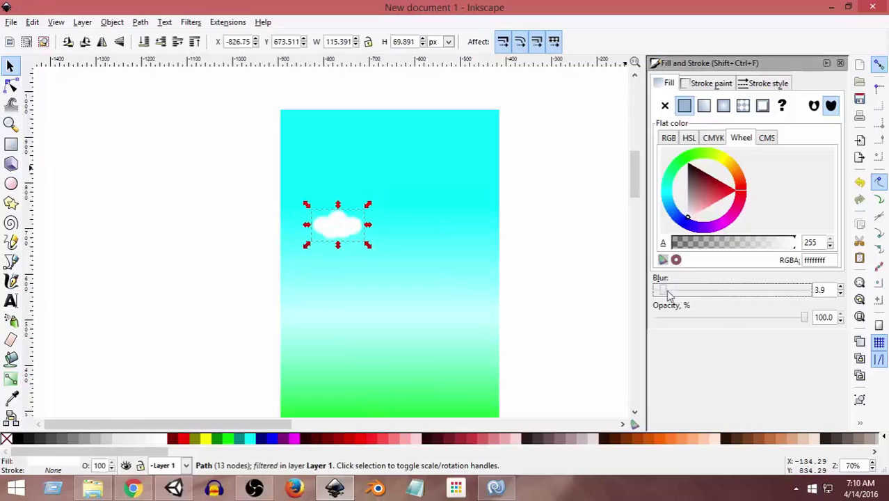
left_click(674, 296)
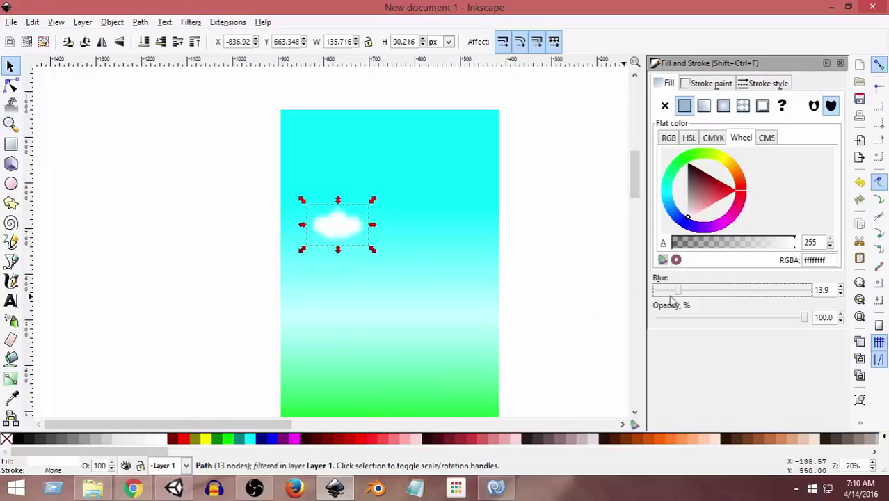
left_click(686, 295)
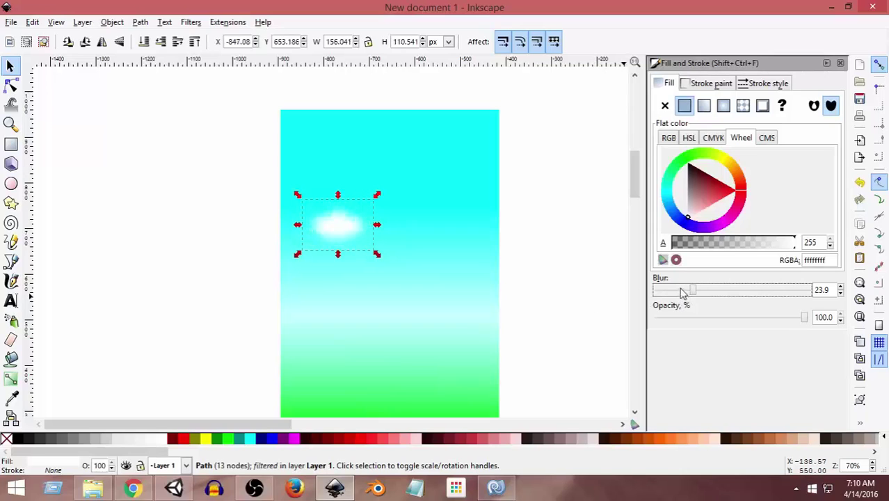
left_click(684, 296)
Step: Judge the blur with the cloud deselected, then settle its blur at 17.4
left_click(603, 283)
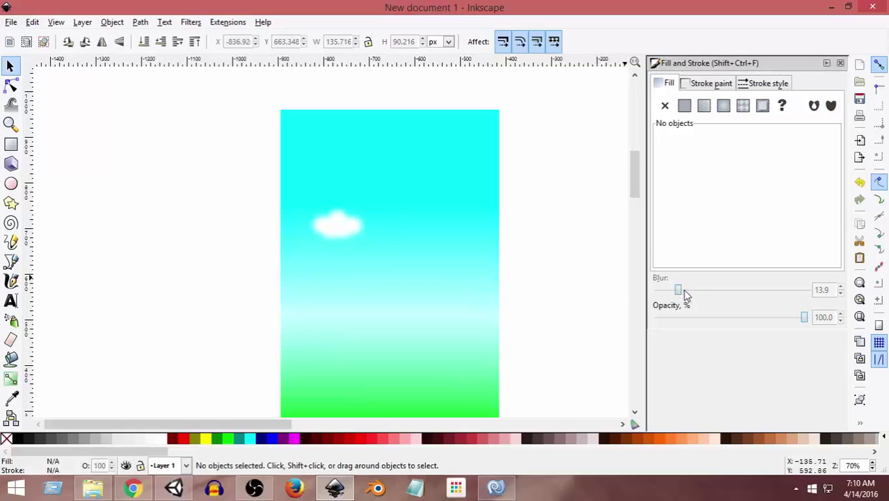
left_click(354, 235)
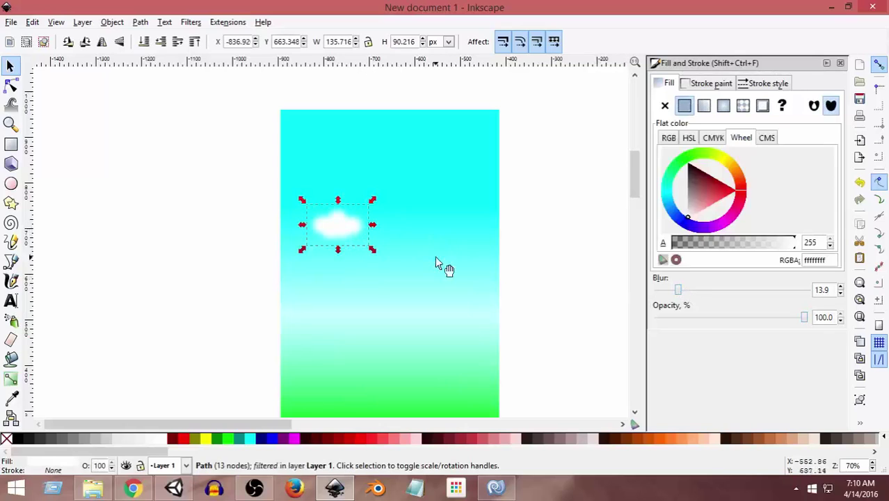
left_click(685, 290)
left_click(687, 291)
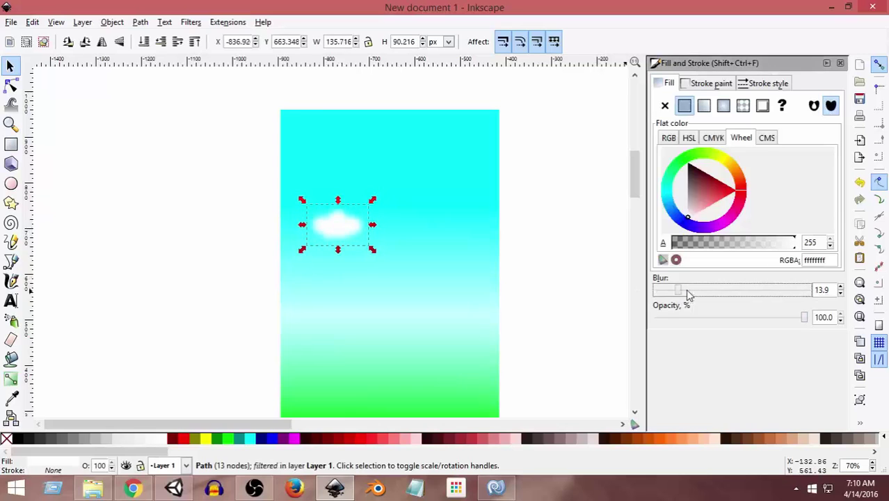
left_click_drag(680, 289, 682, 293)
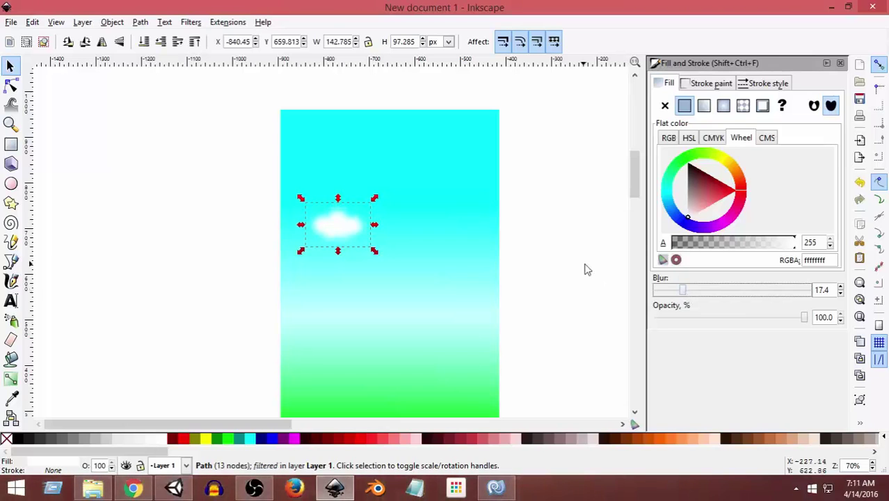
left_click(584, 268)
left_click(345, 236)
Step: Duplicate the cloud and move the copy to the upper right of the sky
right_click(333, 229)
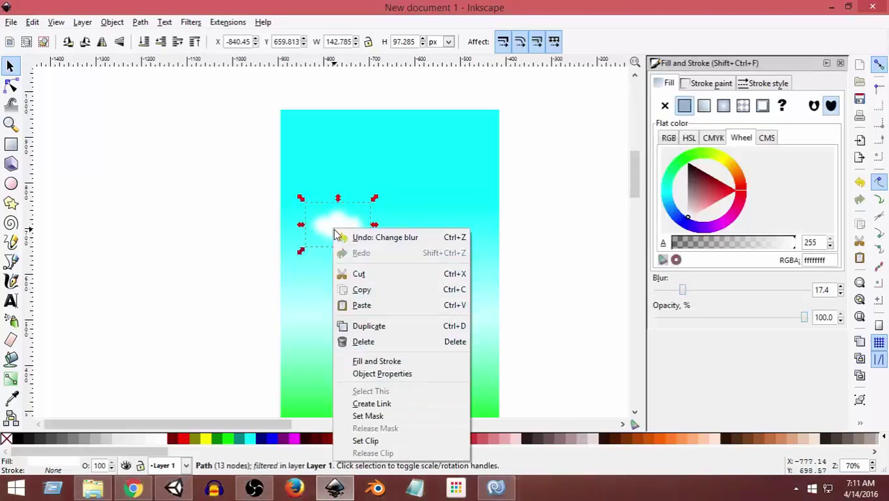
left_click(368, 326)
left_click_drag(360, 242, 477, 208)
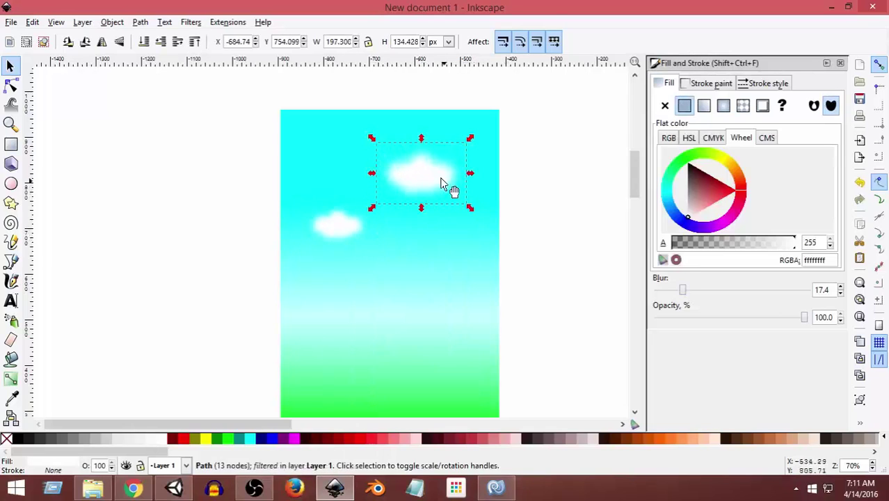
Step: Duplicate that cloud again, move the copy down into the lower sky and enlarge it
right_click(439, 179)
left_click(471, 271)
left_click_drag(431, 185, 456, 314)
mouse_move(388, 260)
left_mouse_down()
mouse_move(354, 256)
mouse_move(360, 260)
left_mouse_up()
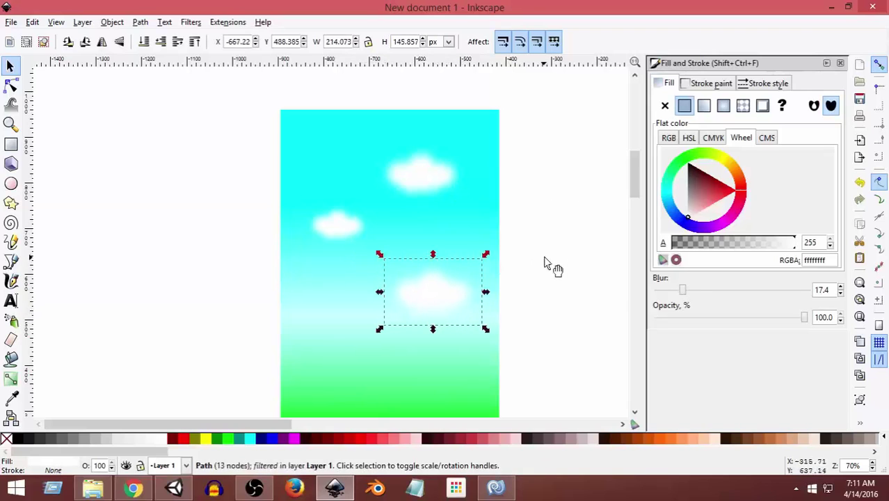
left_click(537, 321)
Step: Review the three clouds, selecting the lower one without changing anything
scroll(463, 275, "down", 4, "ctrl")
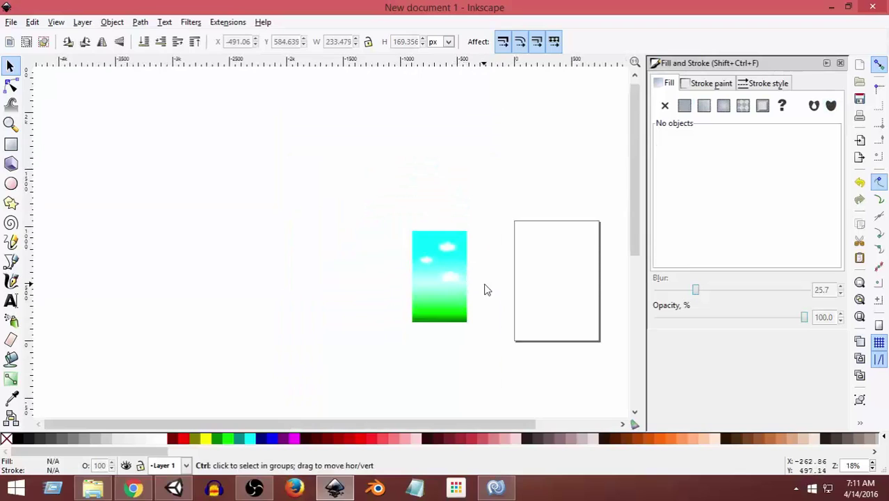
scroll(484, 289, "up", 4, "ctrl")
scroll(484, 290, "down", 1, "ctrl")
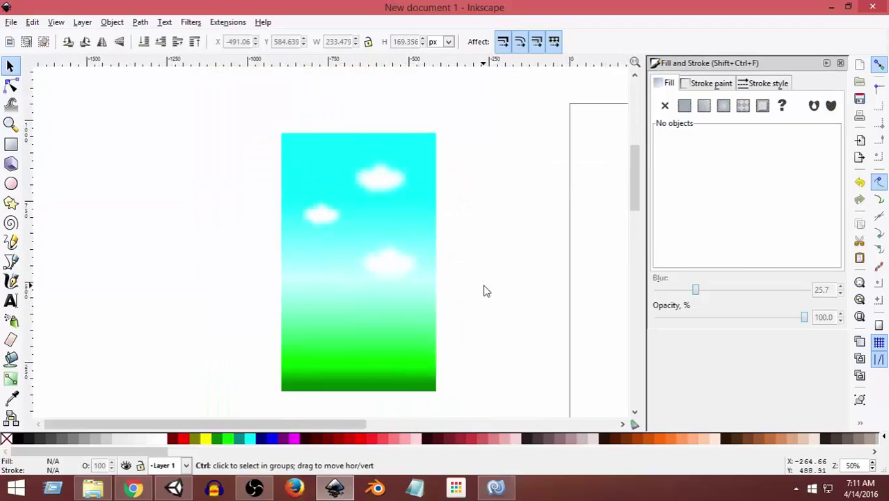
left_click(392, 272)
right_click(392, 271)
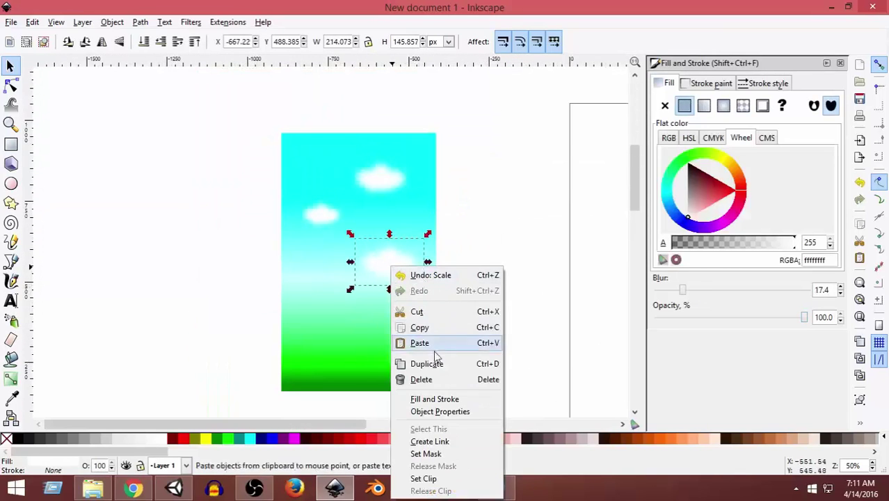
left_click(486, 198)
scroll(486, 224, "down", 2, "ctrl")
scroll(488, 242, "up", 1, "ctrl")
left_click(488, 242)
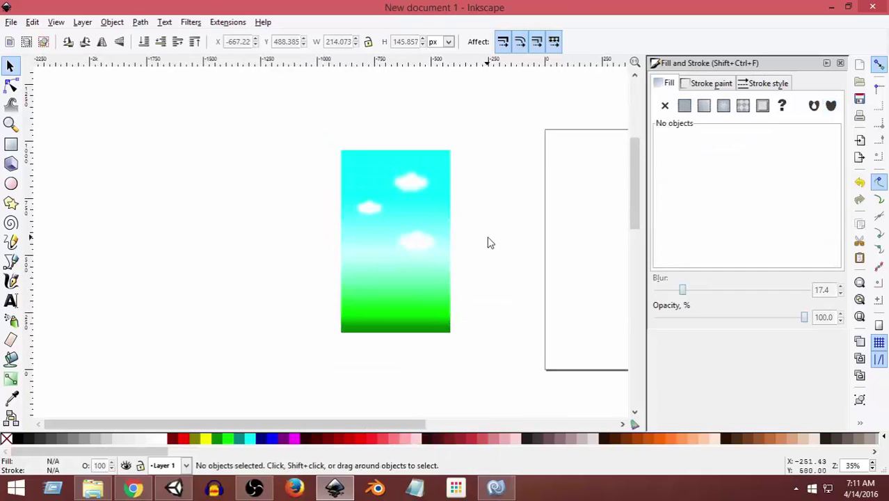
scroll(490, 242, "up", 2)
scroll(492, 250, "down", 2)
scroll(501, 243, "up", 2, "ctrl")
scroll(500, 242, "down", 1, "ctrl")
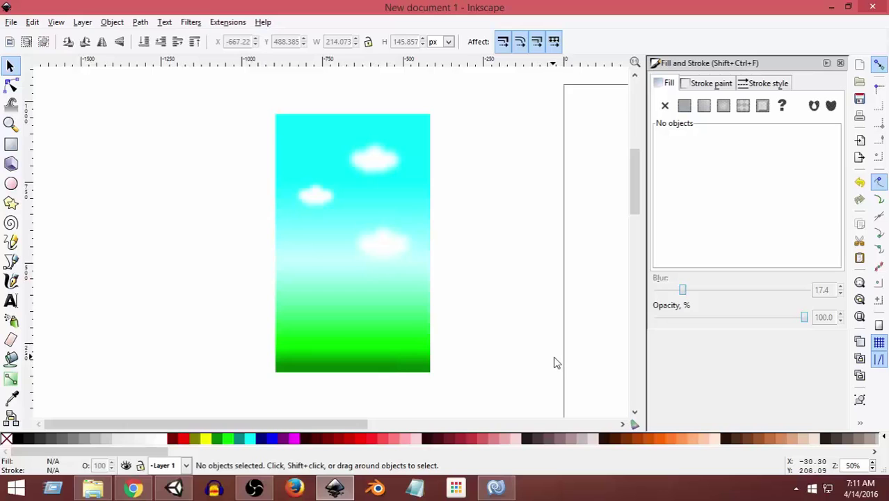
Step: Export the selected sky rectangle as a 480×800 PNG named brickBackground.png
left_click(360, 374)
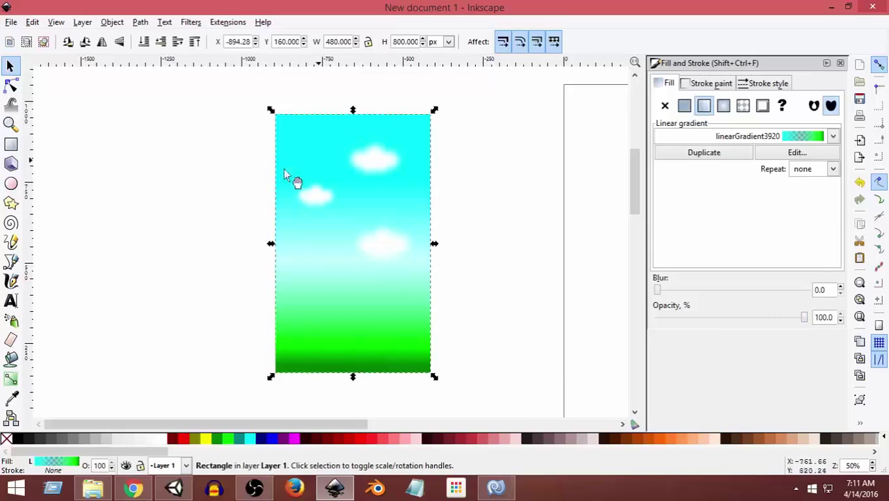
left_click(12, 24)
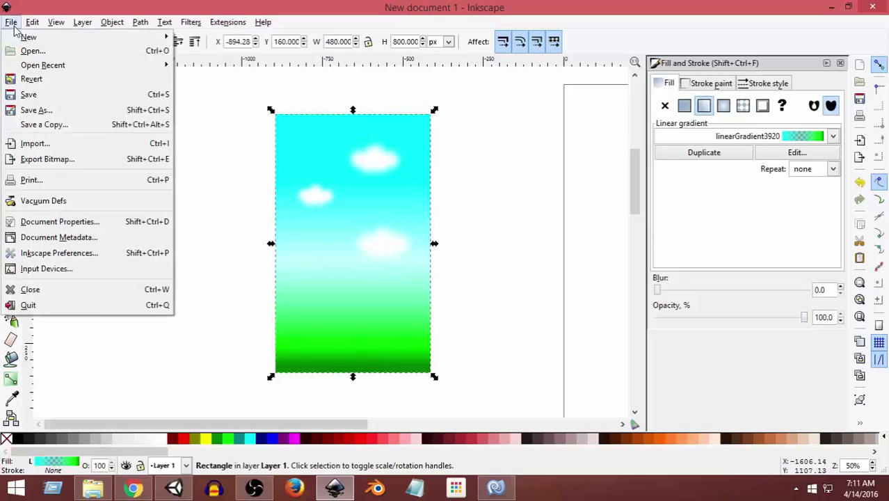
left_click(46, 160)
left_click_drag(89, 10, 167, 70)
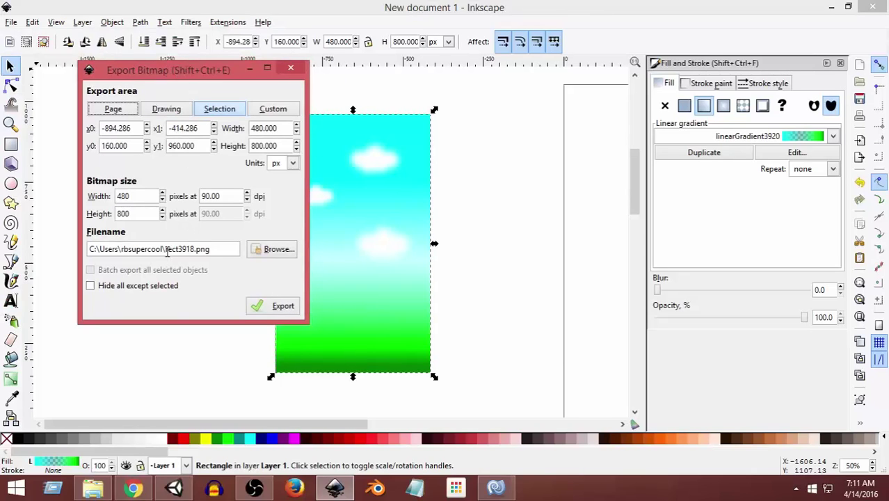
left_click_drag(194, 249, 164, 250)
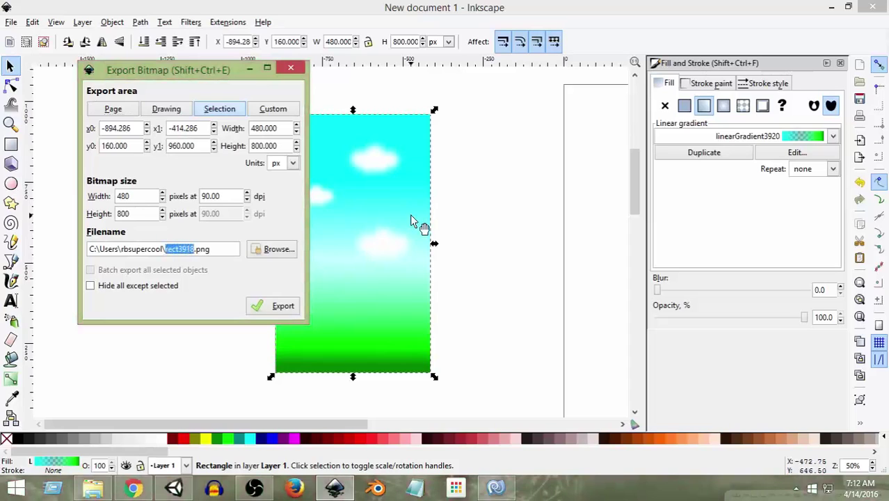
type("brickBackground")
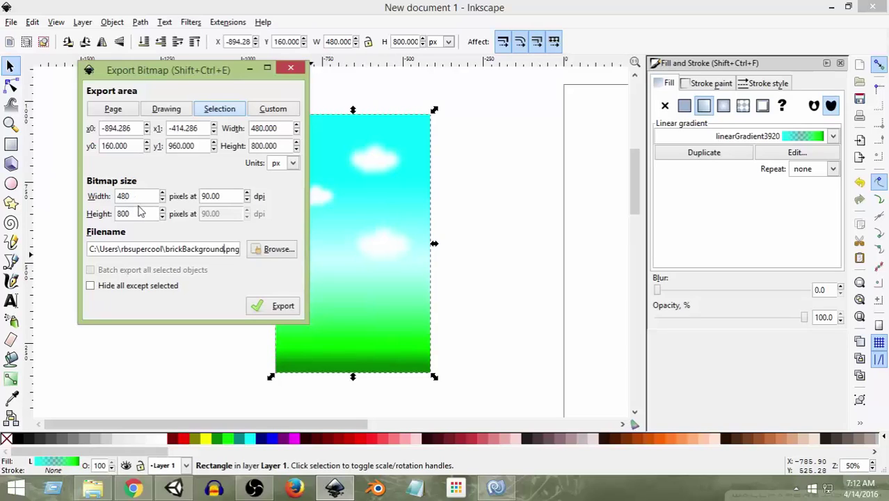
left_click(276, 310)
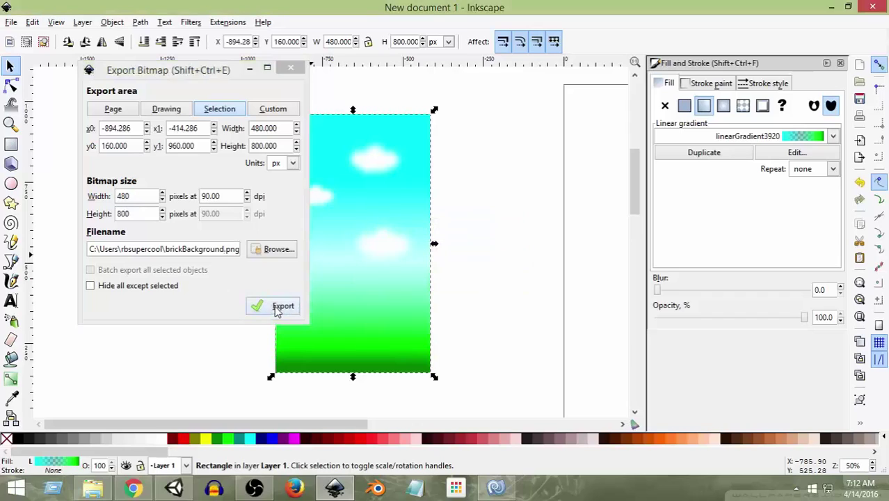
Step: Check the export file's extension and folder path, then open File Explorer
double_click(230, 249)
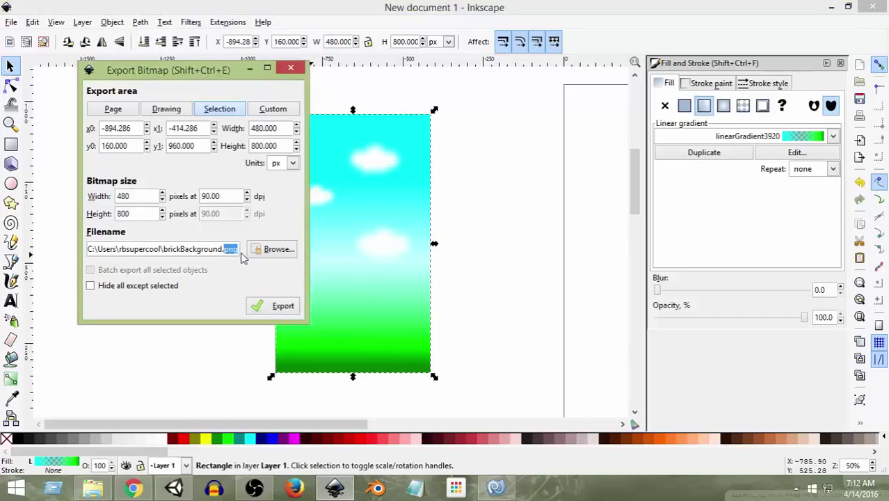
left_click(236, 253)
left_click_drag(236, 249, 114, 249)
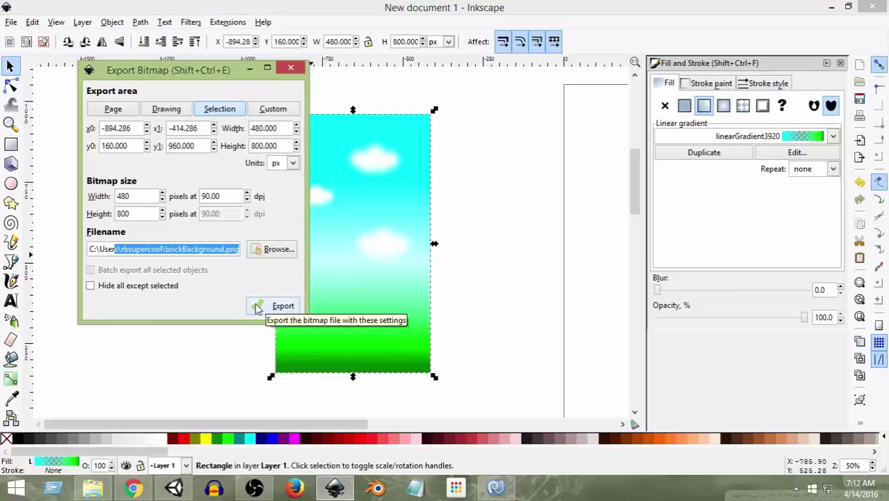
left_click(137, 247)
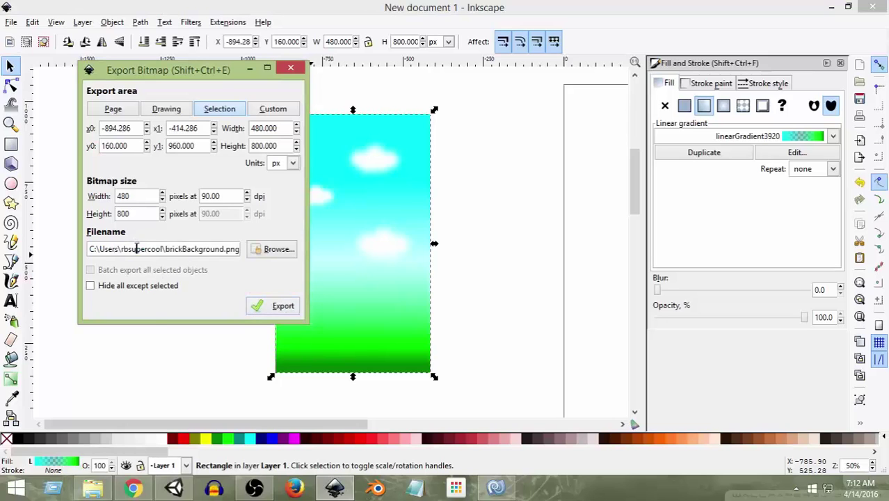
left_click(94, 490)
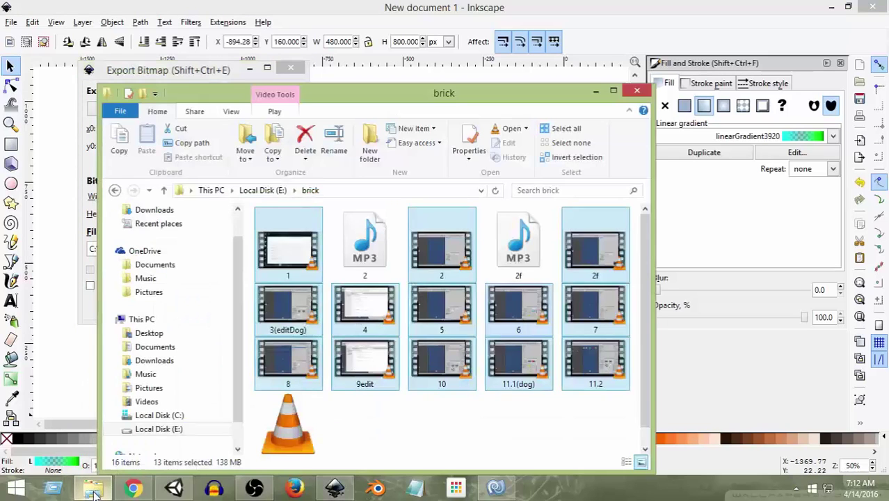
Step: Browse from Local Disk (C:) to the user's home folder and drag the background PNG to Unity
left_click(166, 415)
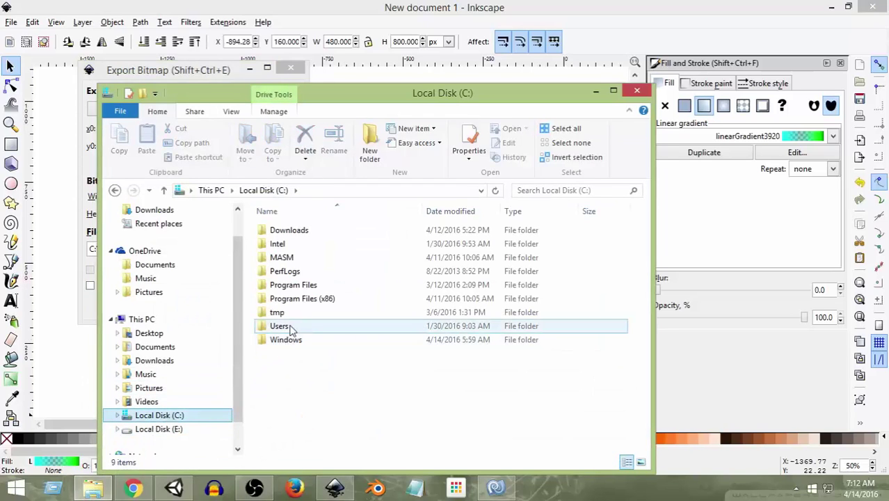
double_click(285, 326)
left_click(289, 245)
double_click(290, 245)
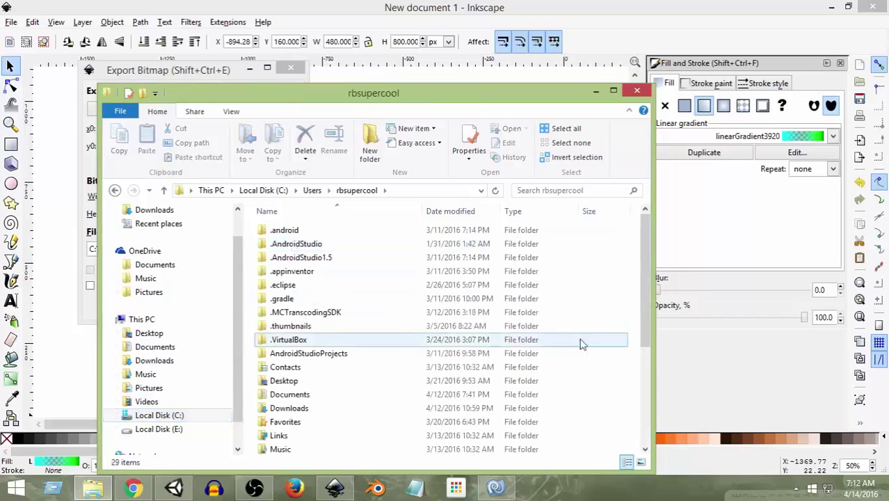
left_click_drag(643, 283, 638, 397)
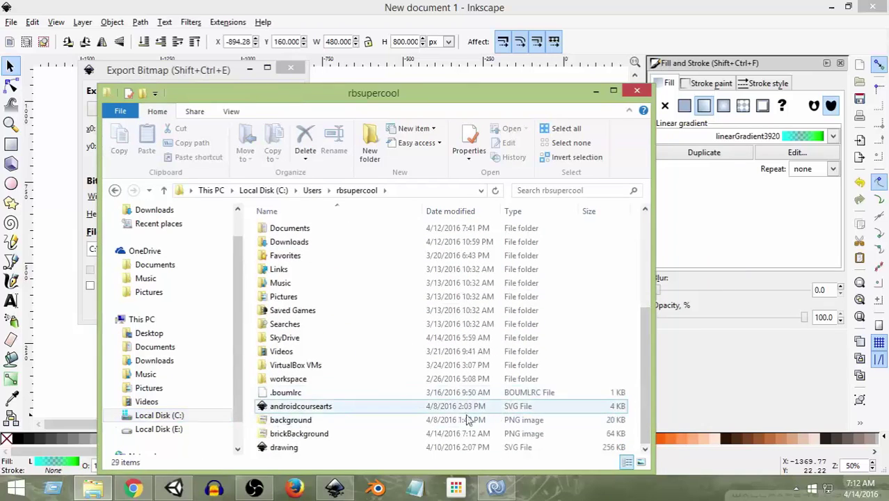
left_click(311, 421)
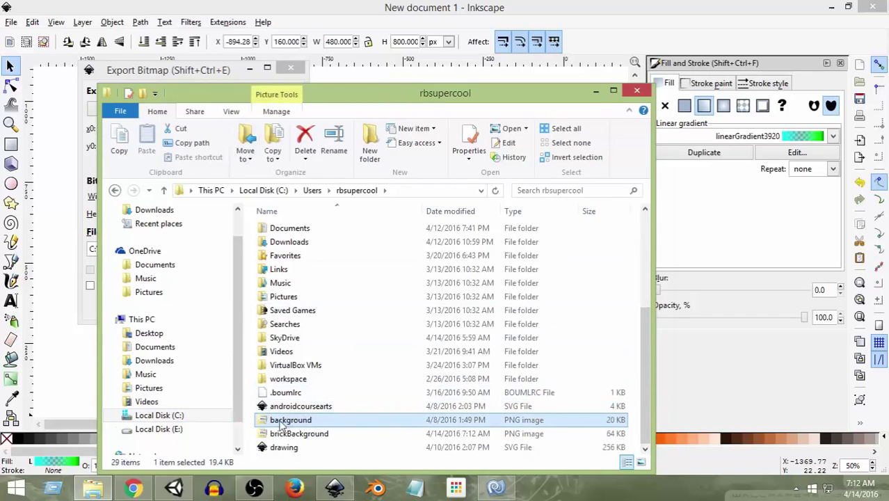
left_click_drag(281, 425, 535, 381)
Step: Drop the PNG into Sprites, add the brickBackground sprite to the scene, and return to Inkscape
left_click(535, 381)
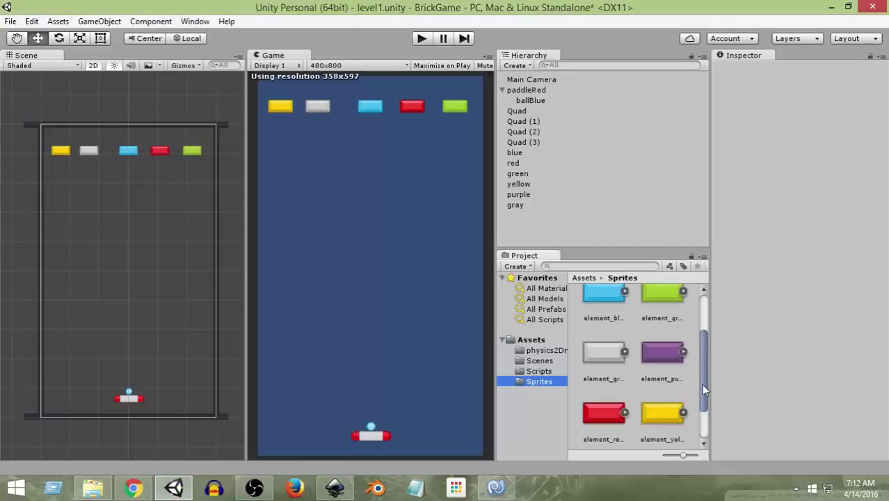
left_click_drag(703, 389, 699, 348)
left_click(607, 319)
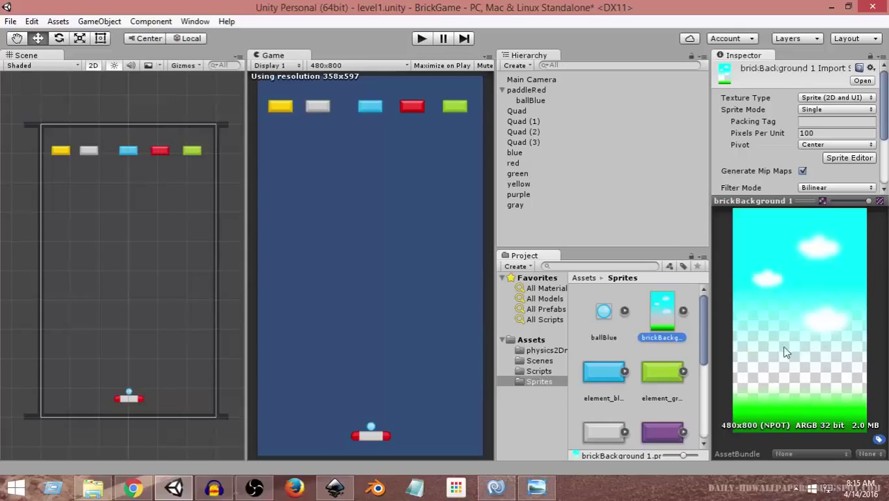
left_click_drag(657, 312, 522, 223)
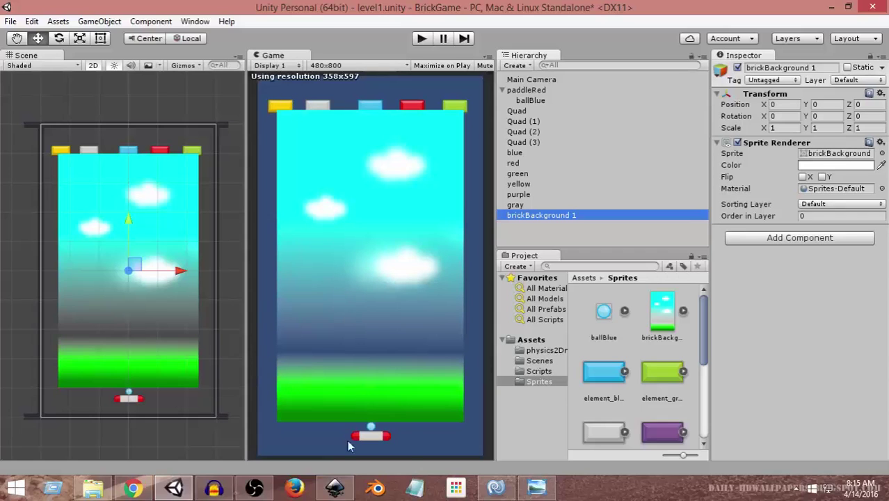
left_click(334, 488)
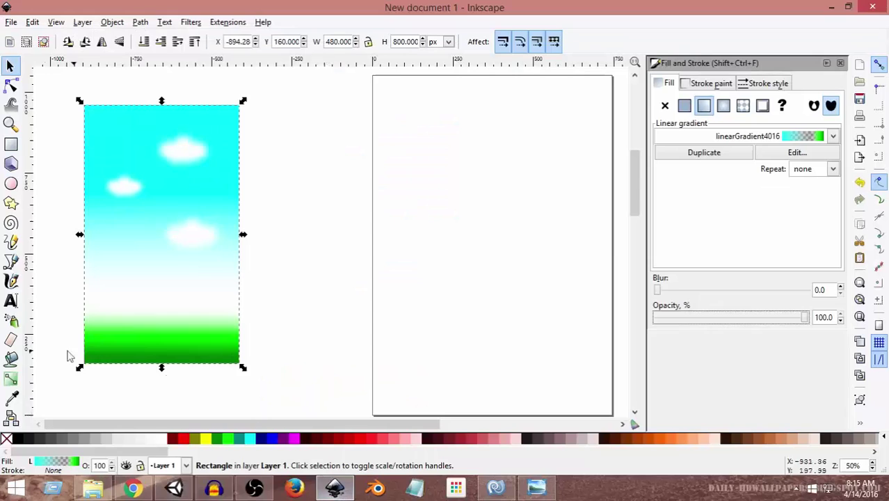
Step: With the Gradient tool, make the sky gradient's middle stop solid white at 100% opacity
left_click(7, 379)
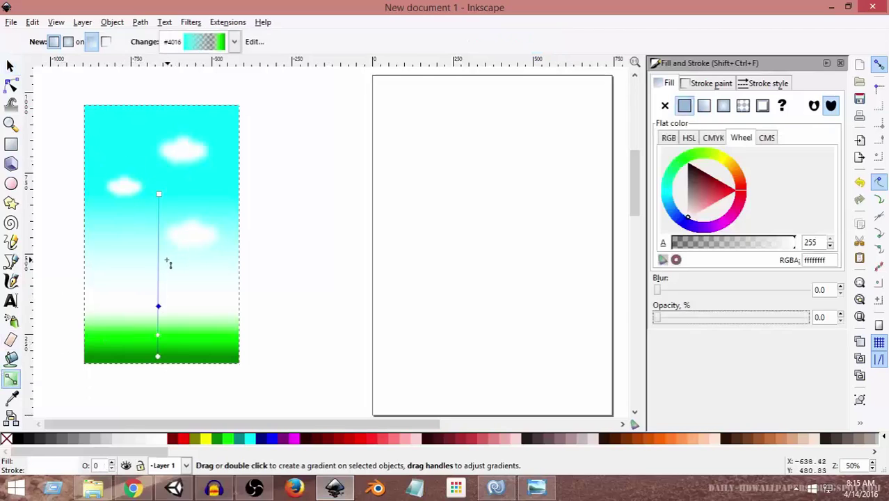
key("Escape")
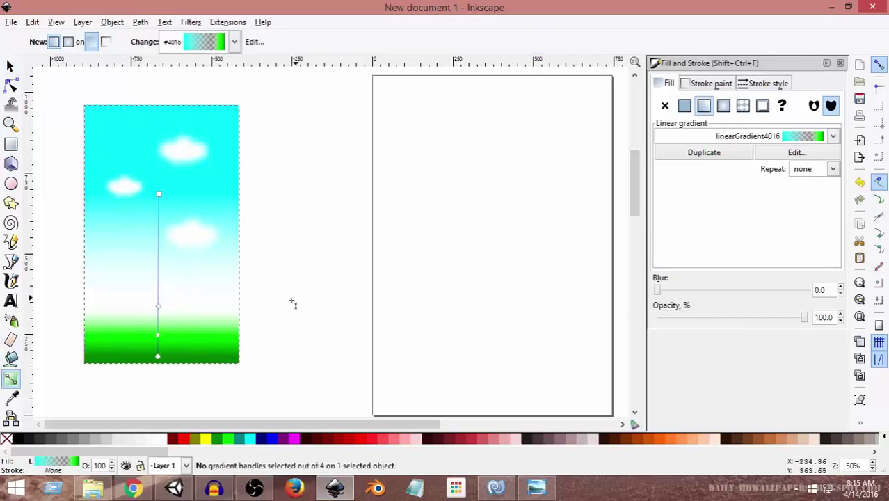
left_click(159, 306)
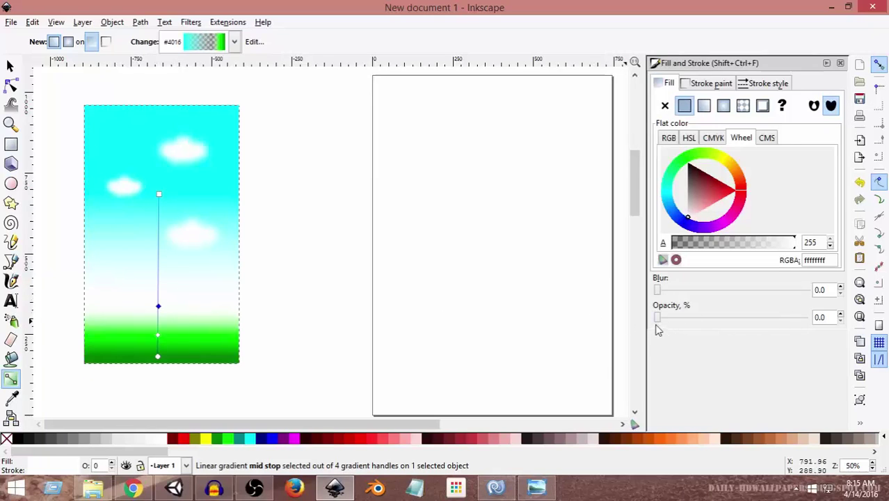
left_click(161, 441)
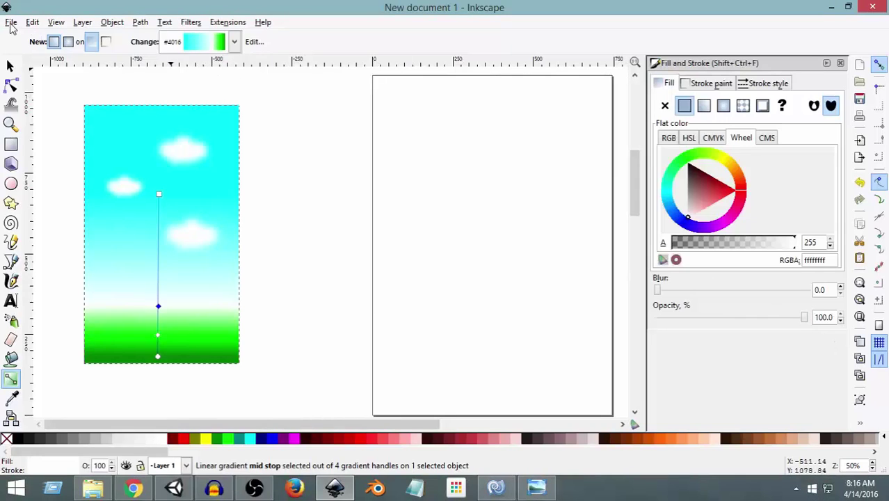
Step: Re-export the sky as brickBackground2.png, replacing the existing file, and drag it into Unity's Sprites
left_click(10, 61)
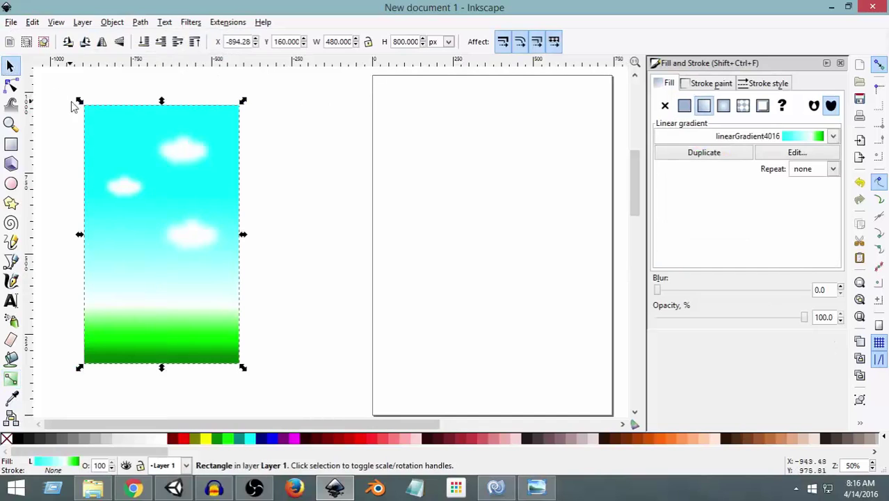
left_click(12, 22)
left_click(49, 158)
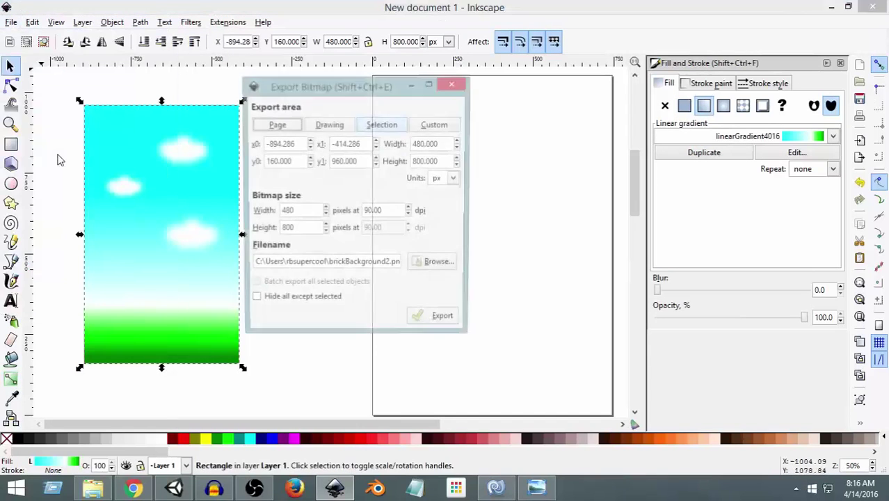
left_click(391, 264)
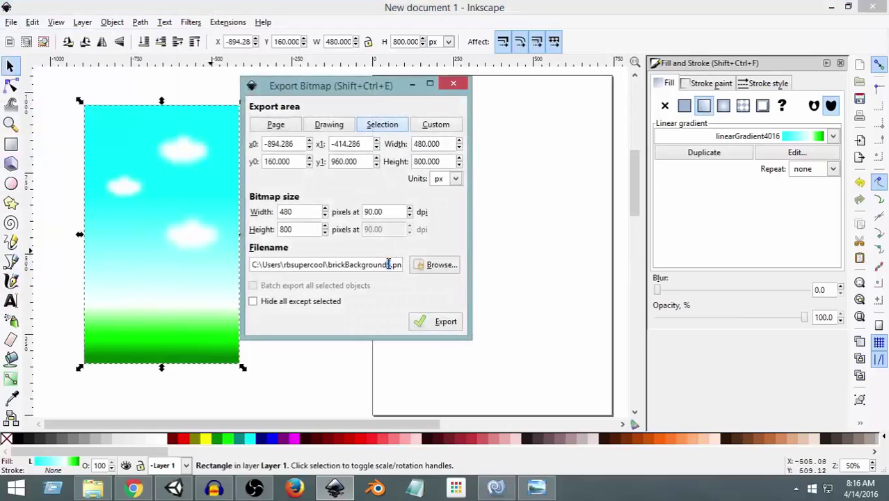
left_click(444, 321)
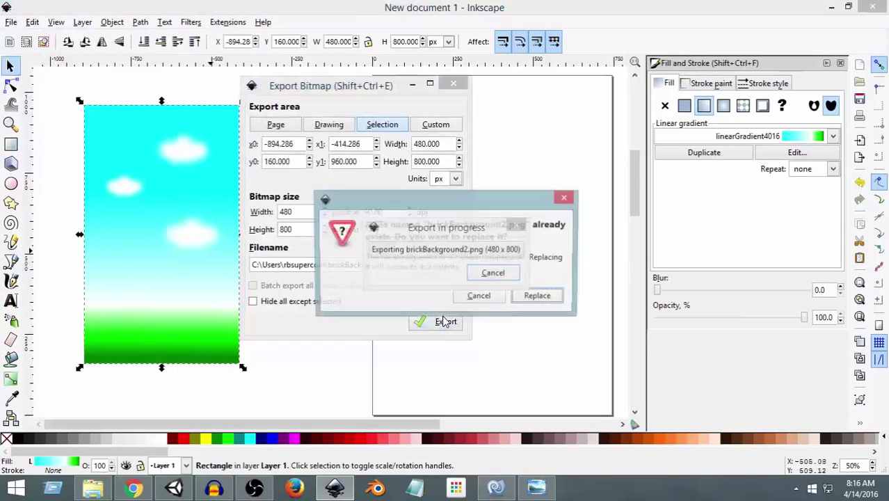
left_click(523, 303)
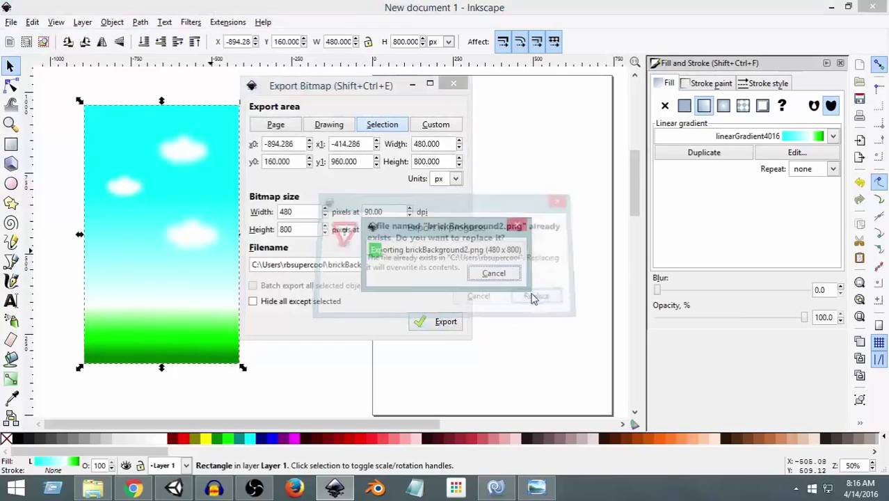
left_click(95, 489)
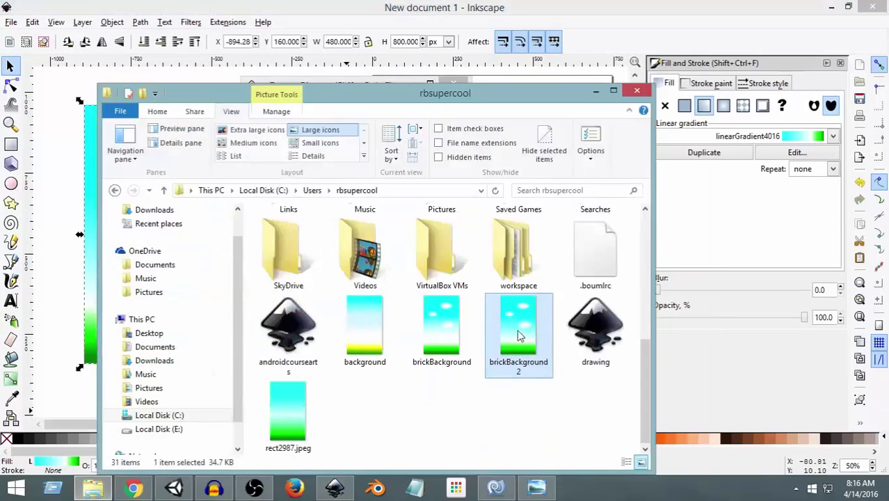
left_click_drag(516, 337, 688, 343)
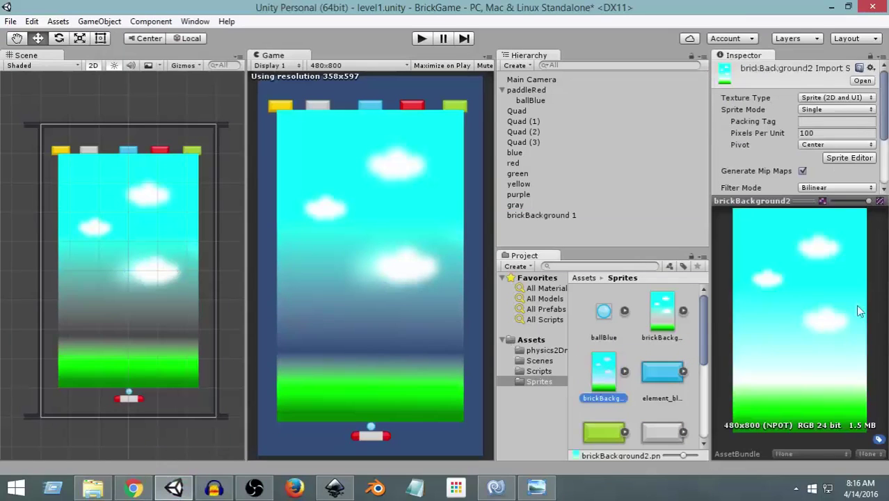
Step: Delete the old brickBackground object, add brickBackground2 to the scene, then delete it too
left_click(550, 216)
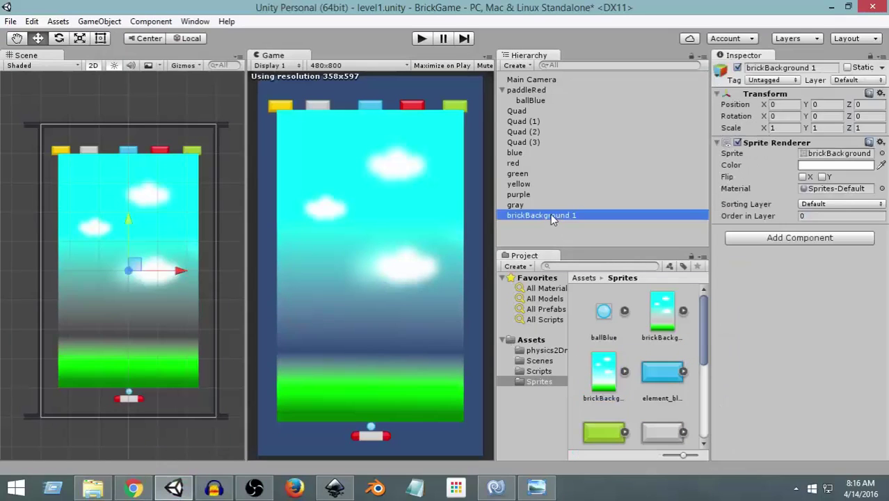
key("Delete")
left_click(600, 372)
left_click_drag(603, 372, 536, 227)
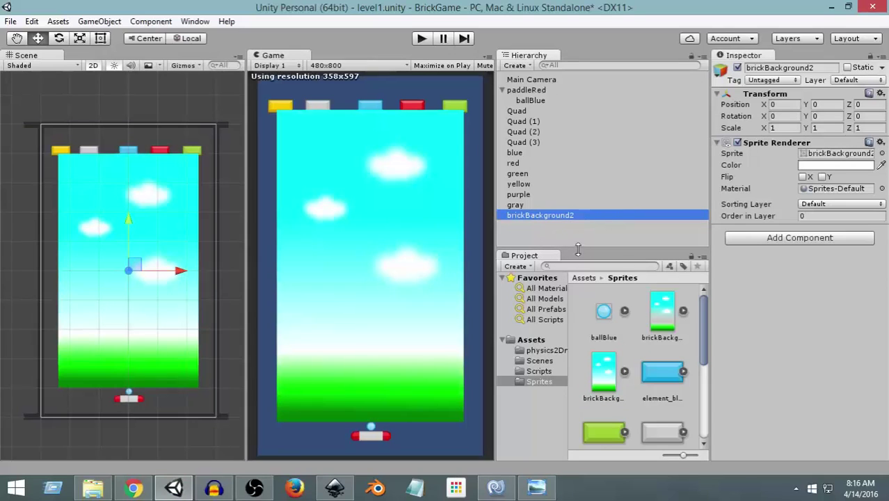
key("Delete")
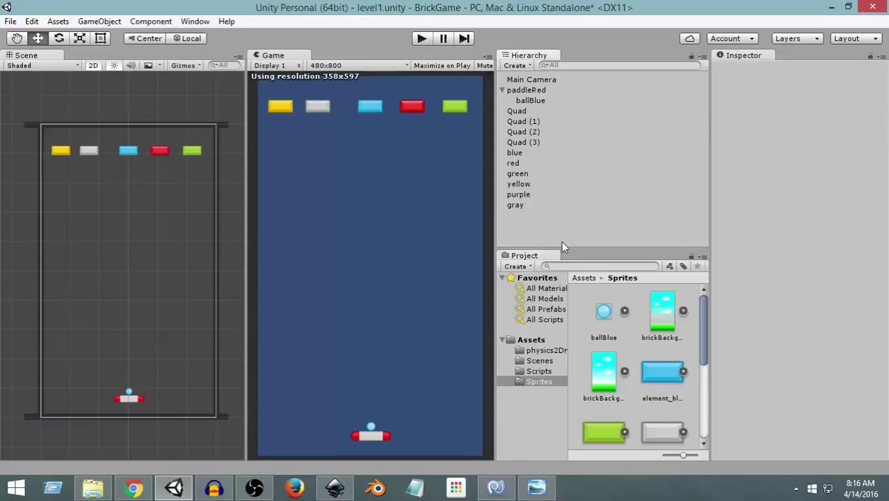
Step: Create a UI Image, reset its Rect Transform to centre it, and frame the Canvas
left_click(523, 65)
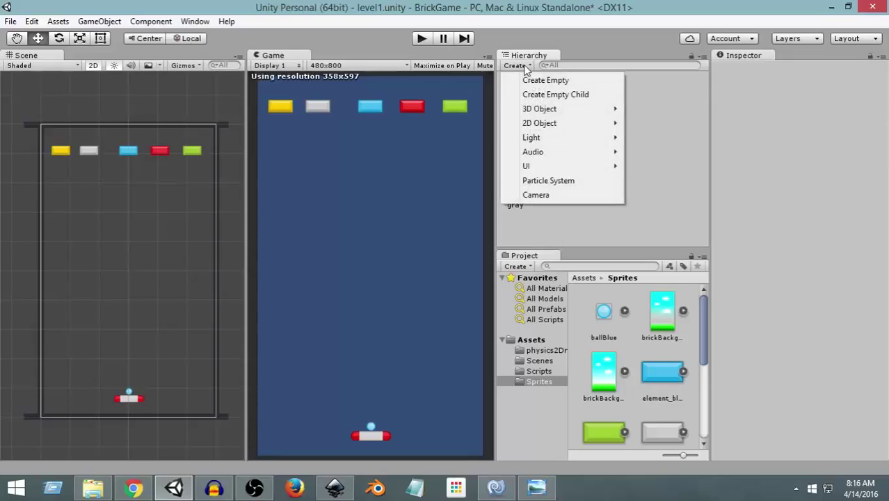
mouse_move(549, 166)
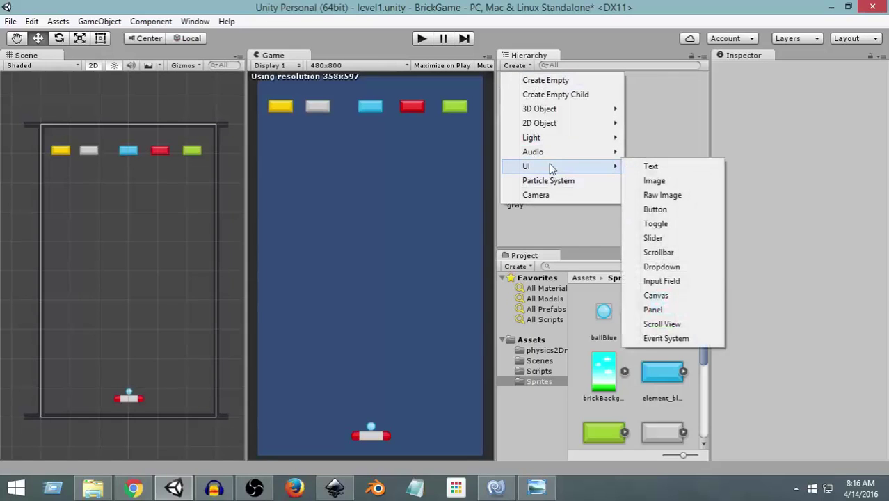
left_click(643, 180)
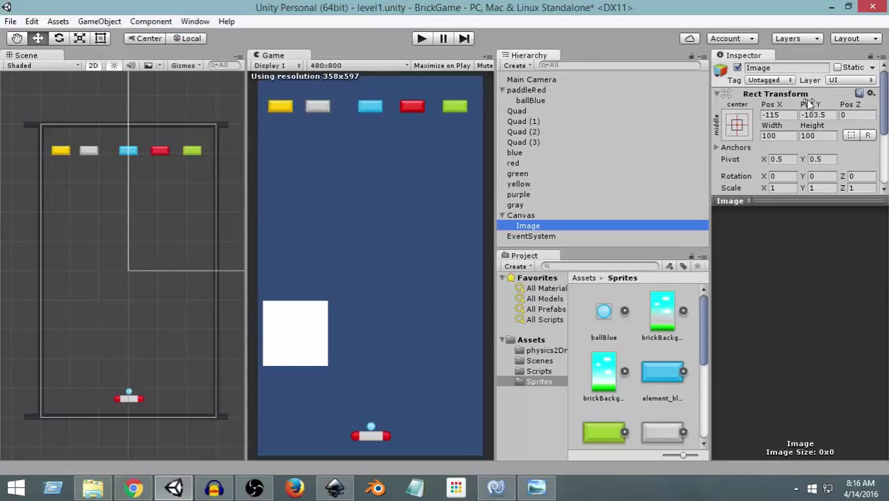
left_click(870, 92)
left_click(772, 108)
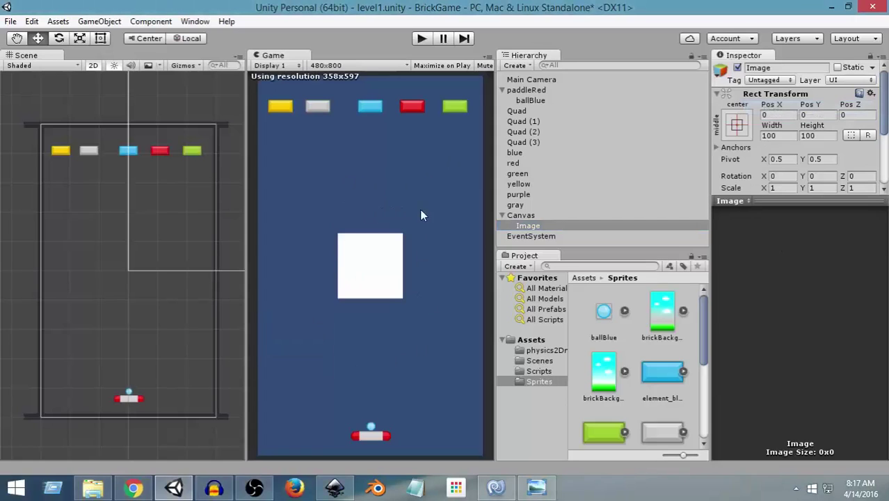
left_click(523, 217)
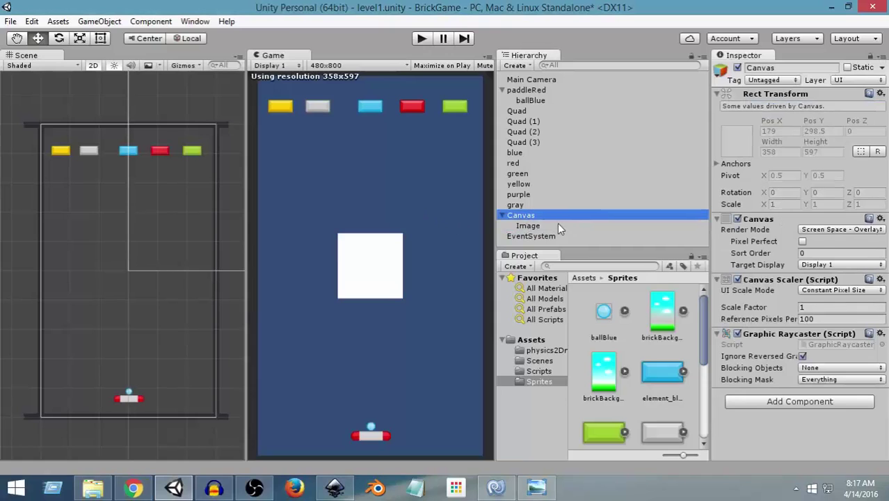
scroll(226, 167, "down", 10)
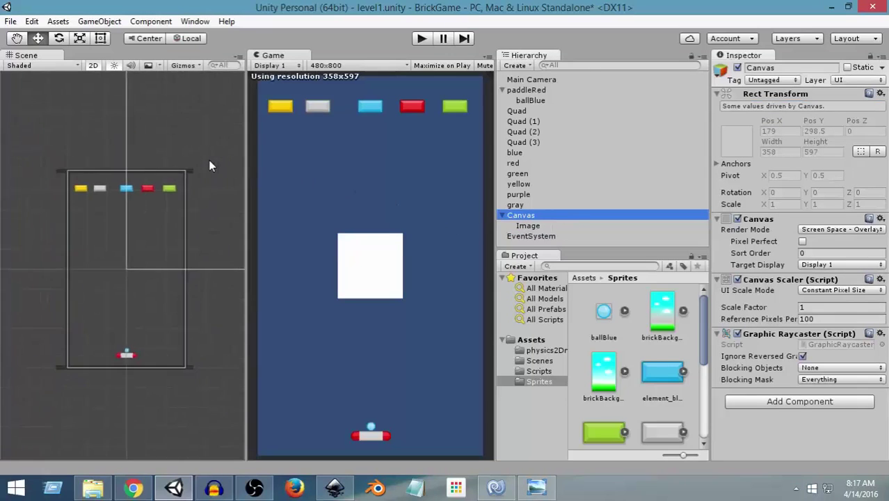
scroll(195, 187, "down", 5)
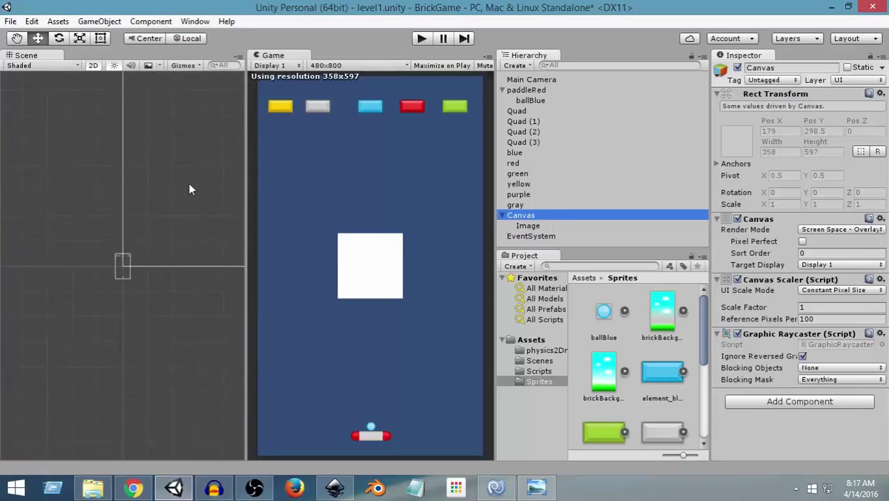
key("f")
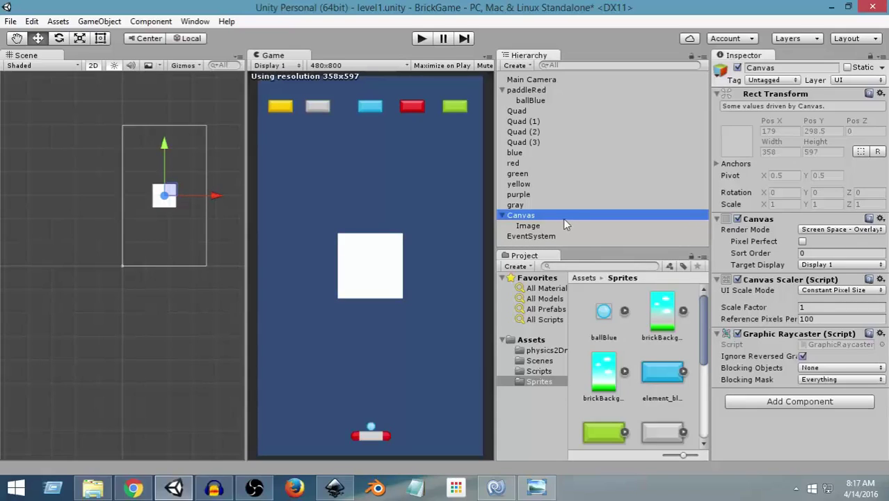
Step: Switch the Canvas Scaler's UI Scale Mode to Scale With Screen Size, reference resolution 800 × 600
left_click(836, 289)
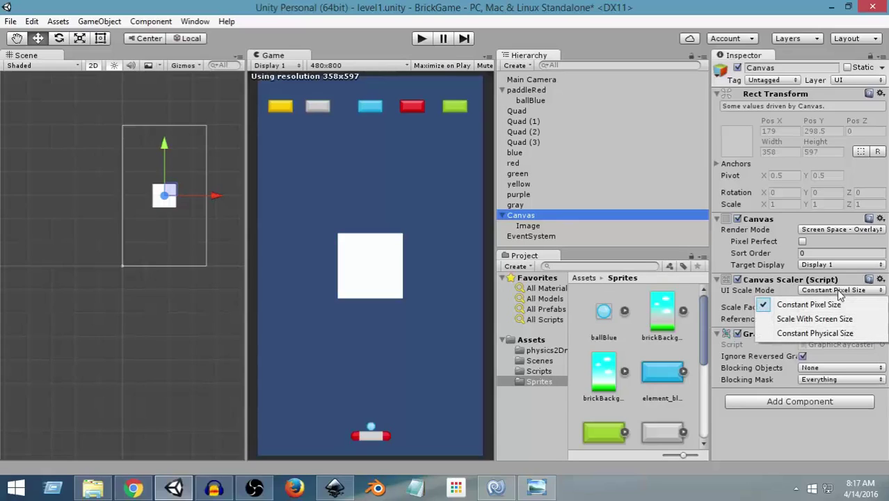
left_click(831, 321)
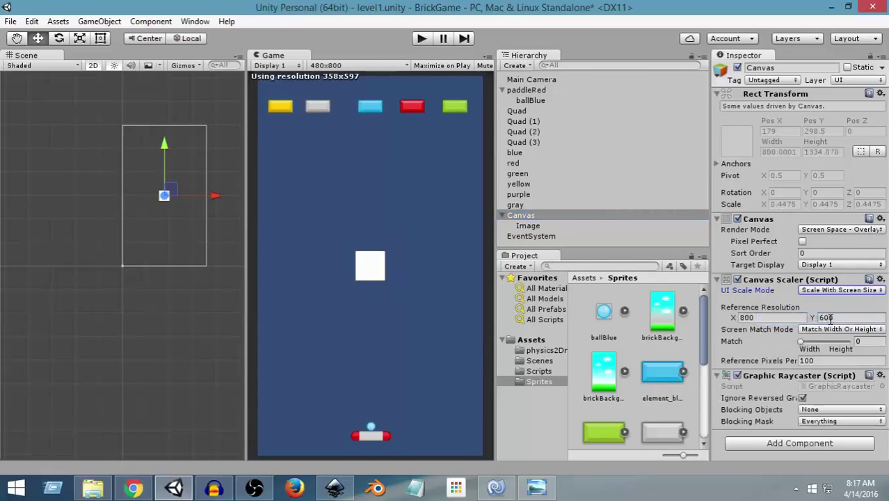